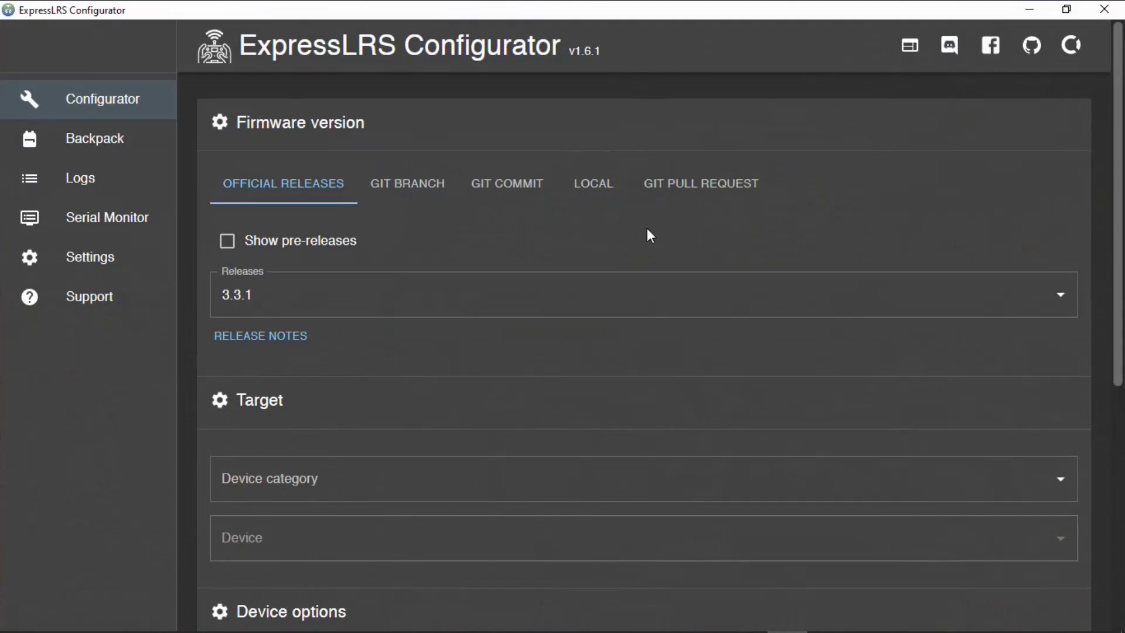
# - Keep firmware release 3.3.1 and choose the RadioMaster 2.4 GHz device category
pyautogui.click(1063, 306)
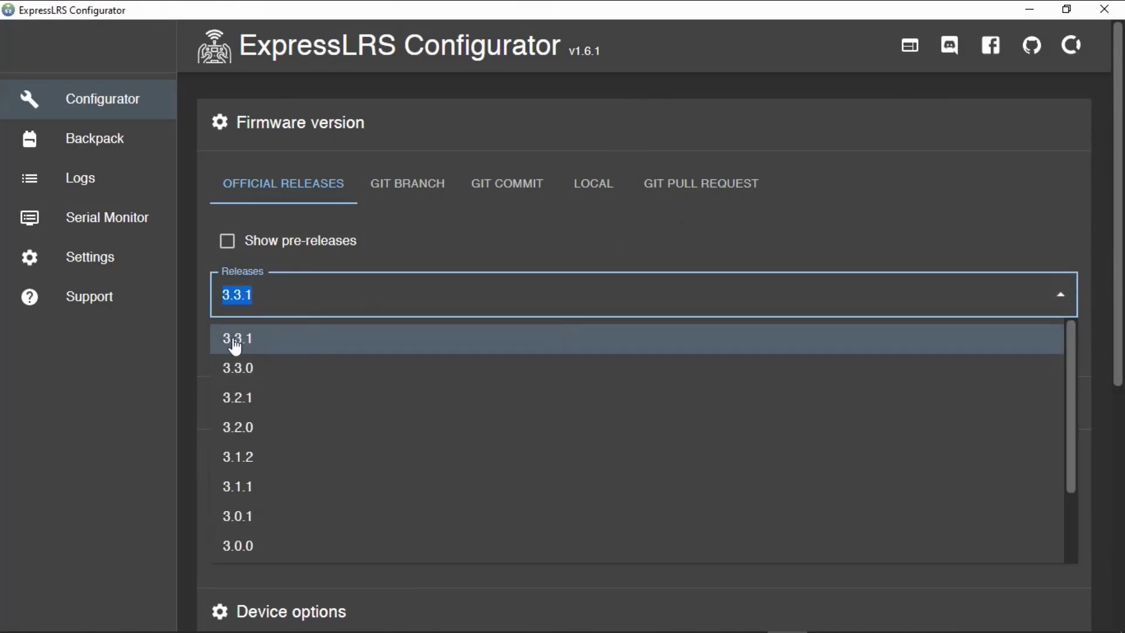
pyautogui.click(281, 345)
pyautogui.scroll(-3, 666, 324)
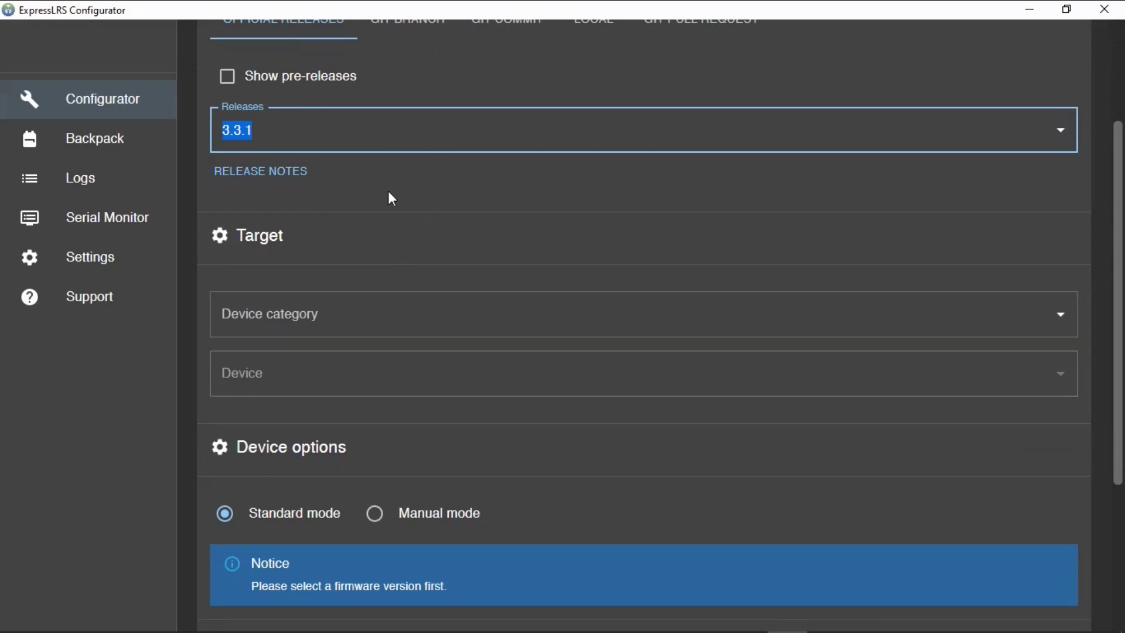
pyautogui.scroll(3, 563, 270)
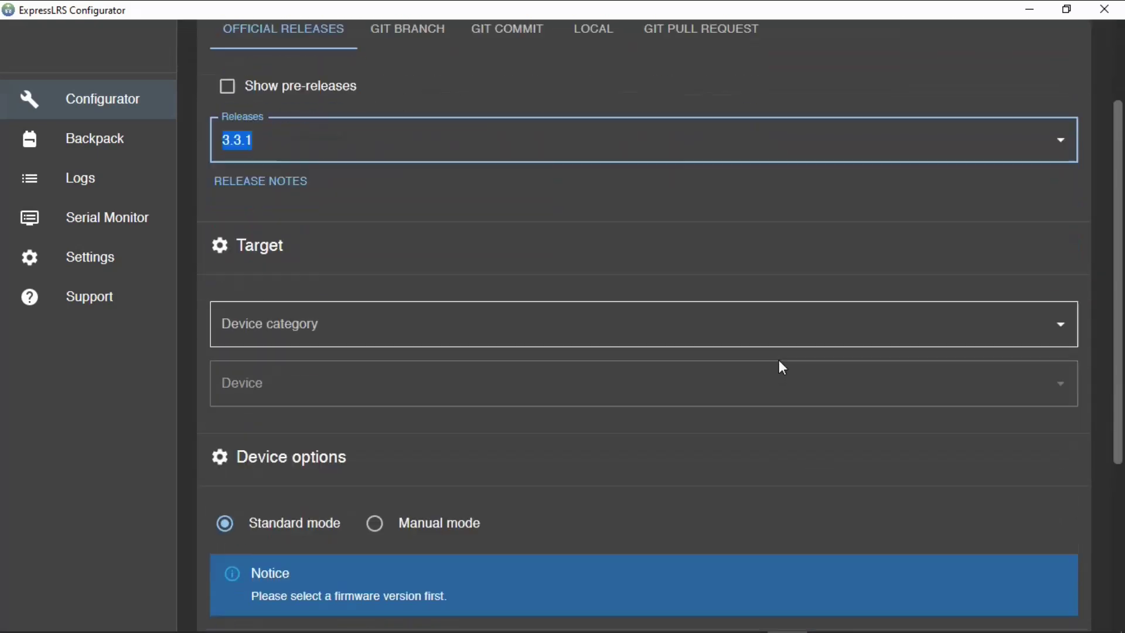
pyautogui.scroll(-3, 786, 472)
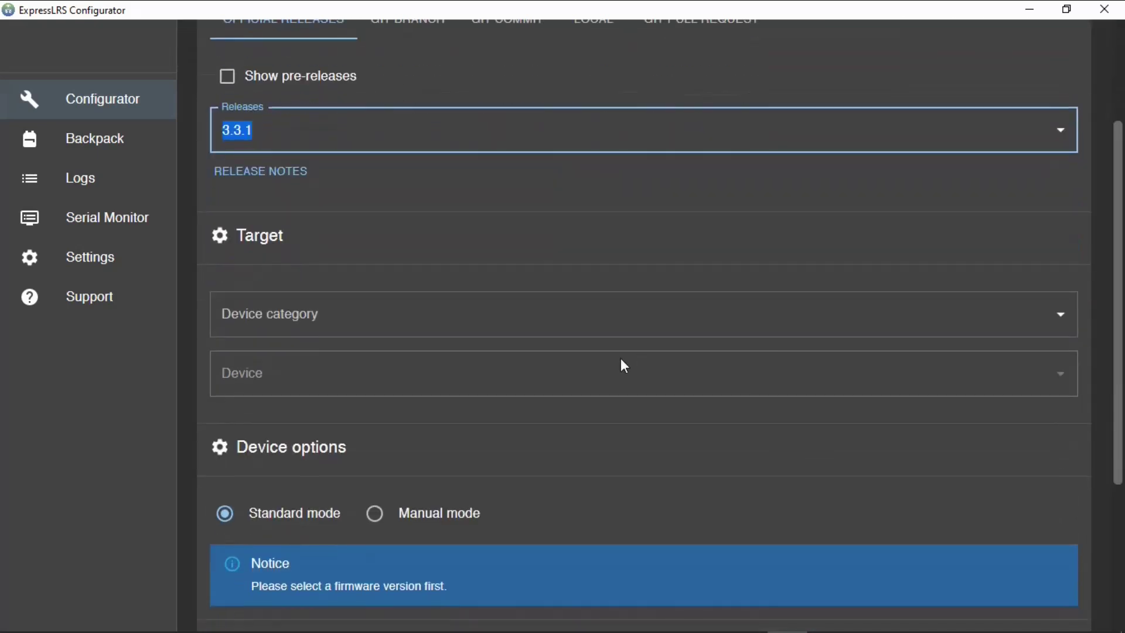
pyautogui.click(1069, 332)
pyautogui.scroll(-10, 550, 376)
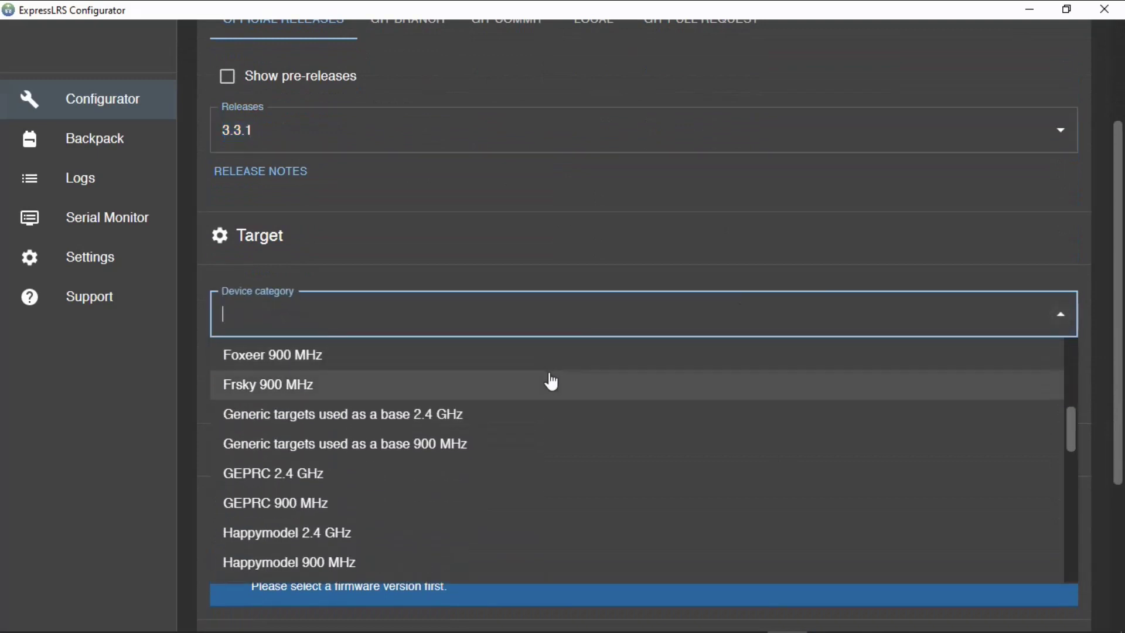
pyautogui.scroll(-5, 447, 447)
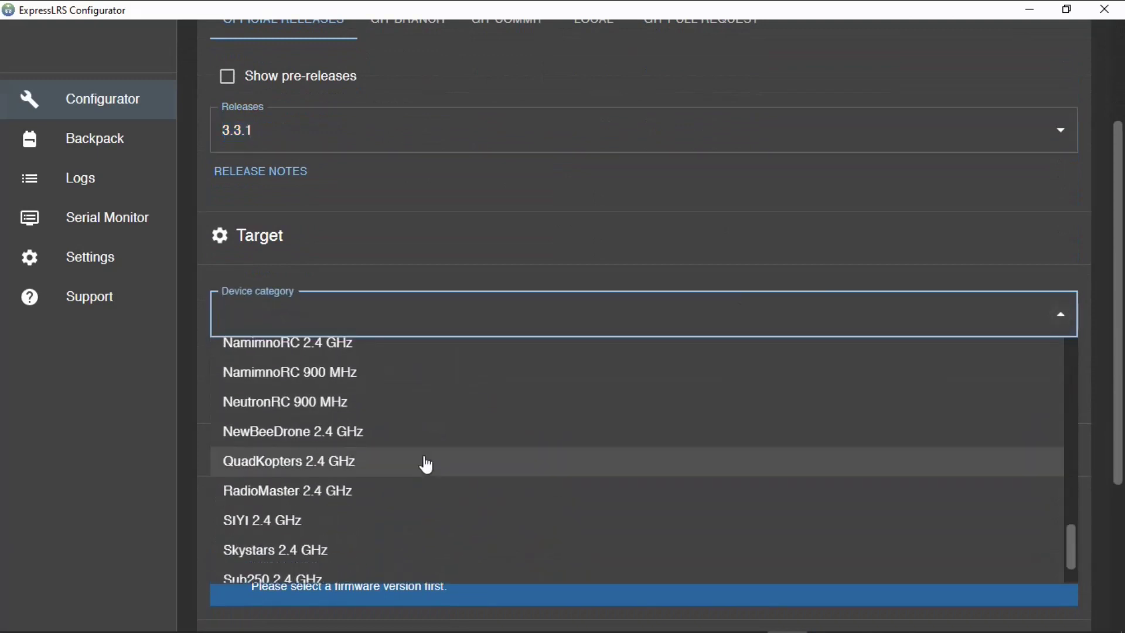
pyautogui.click(288, 495)
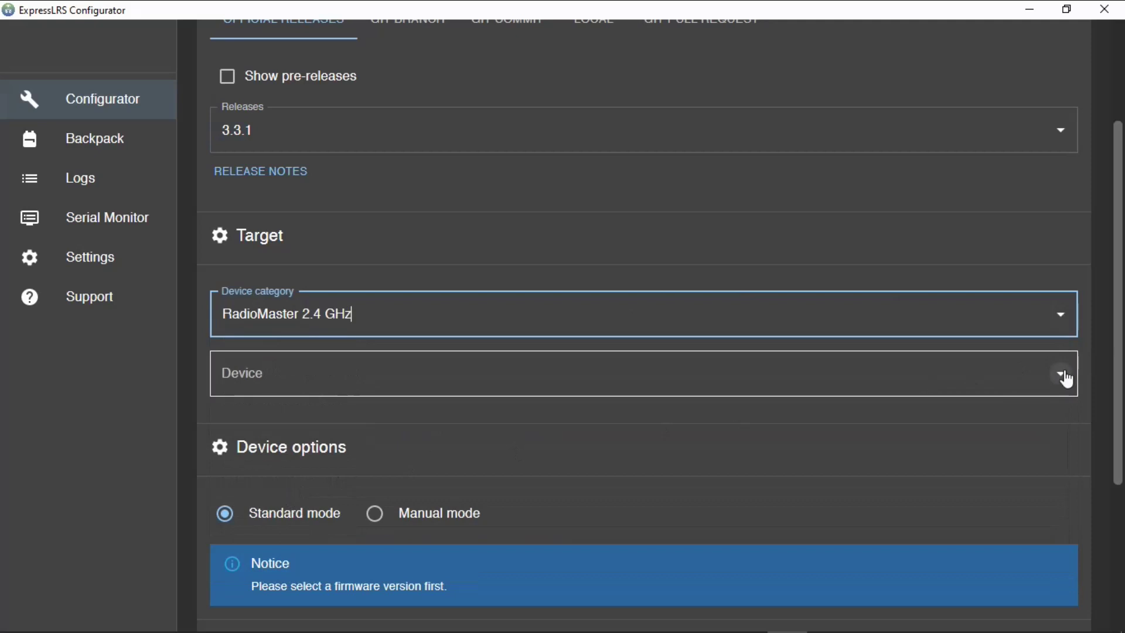
# - Target the RadioMaster Pocket Internal 2.4GHz TX device
pyautogui.click(1062, 375)
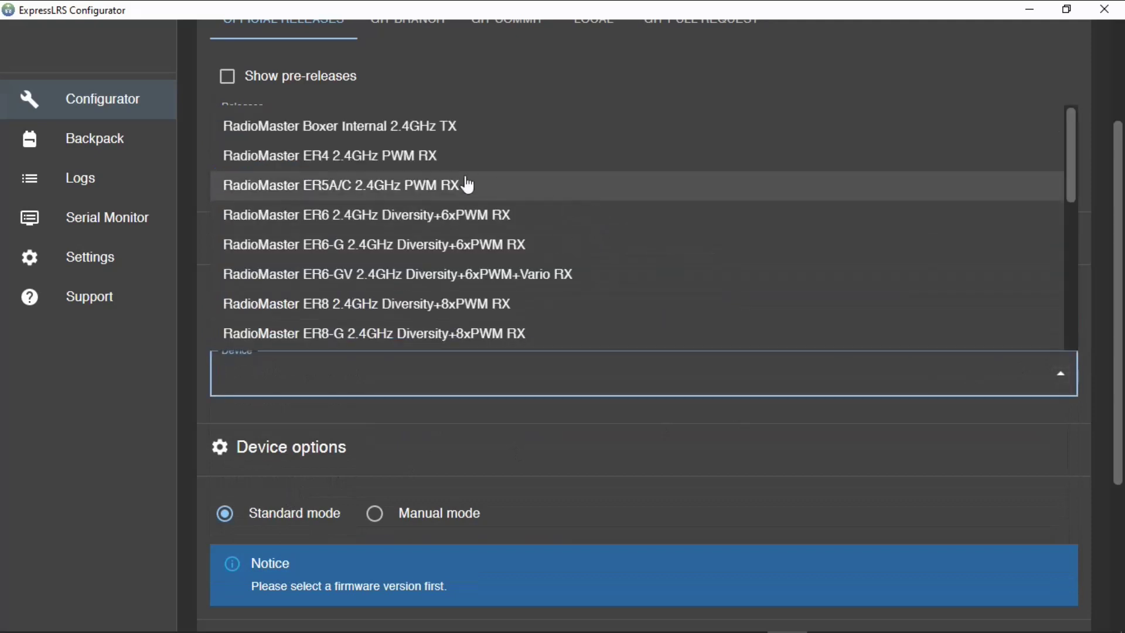
pyautogui.scroll(4, 466, 185)
pyautogui.scroll(-5, 469, 281)
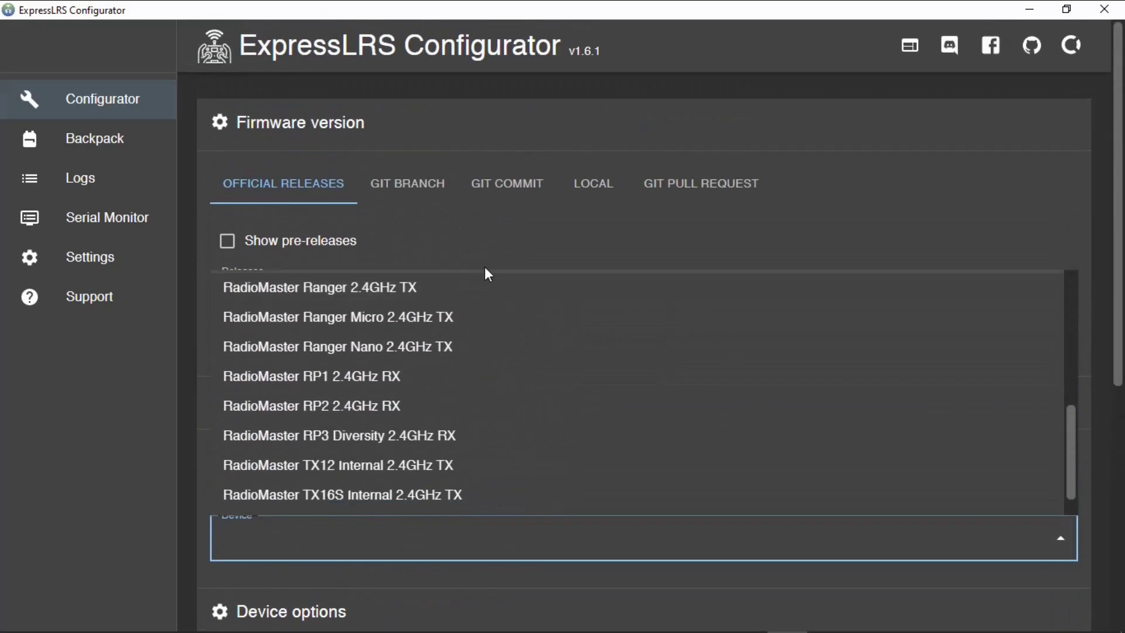
pyautogui.scroll(-1, 485, 336)
pyautogui.scroll(2, 486, 335)
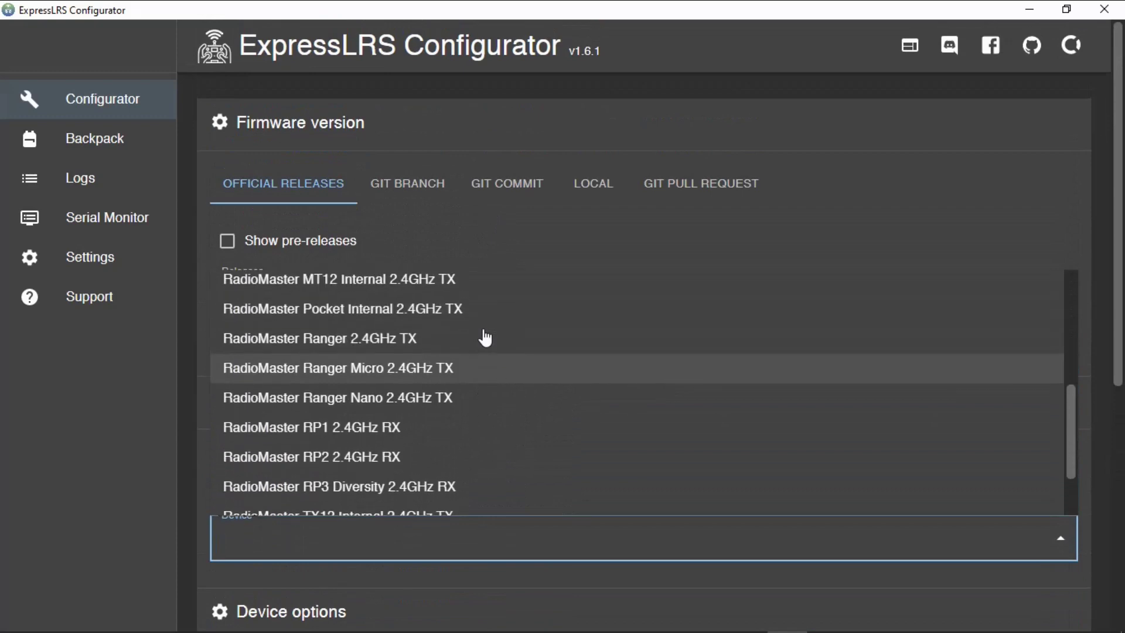
pyautogui.click(409, 310)
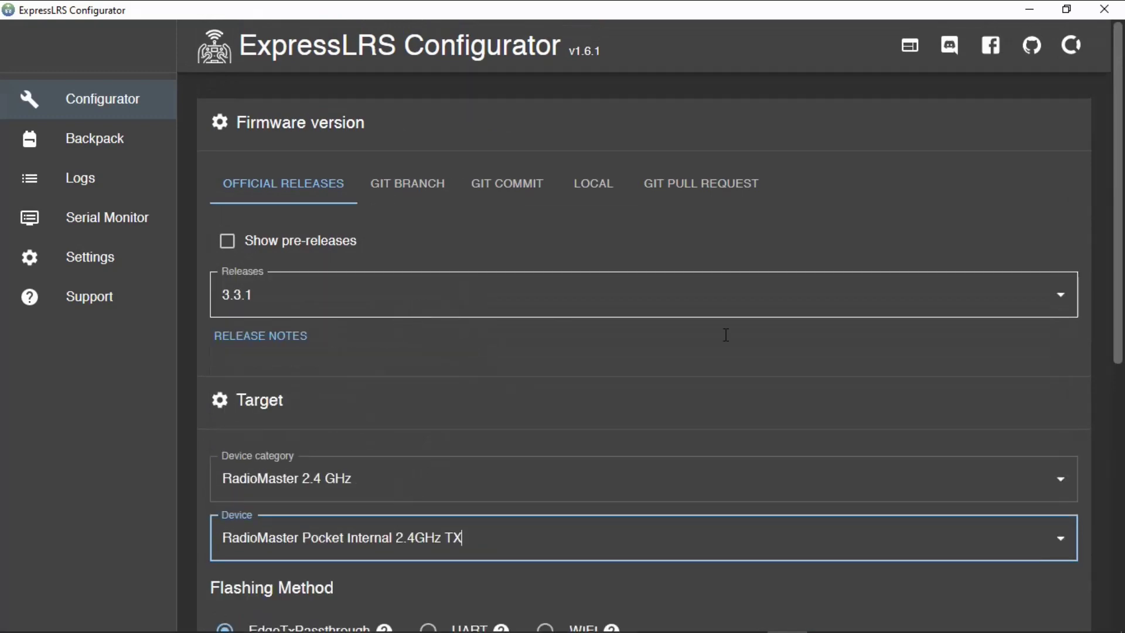
pyautogui.scroll(-2, 622, 352)
# - Enable the HOME_WIFI_SSID and HOME_WIFI_PASSWORD network device options
pyautogui.scroll(-3, 648, 332)
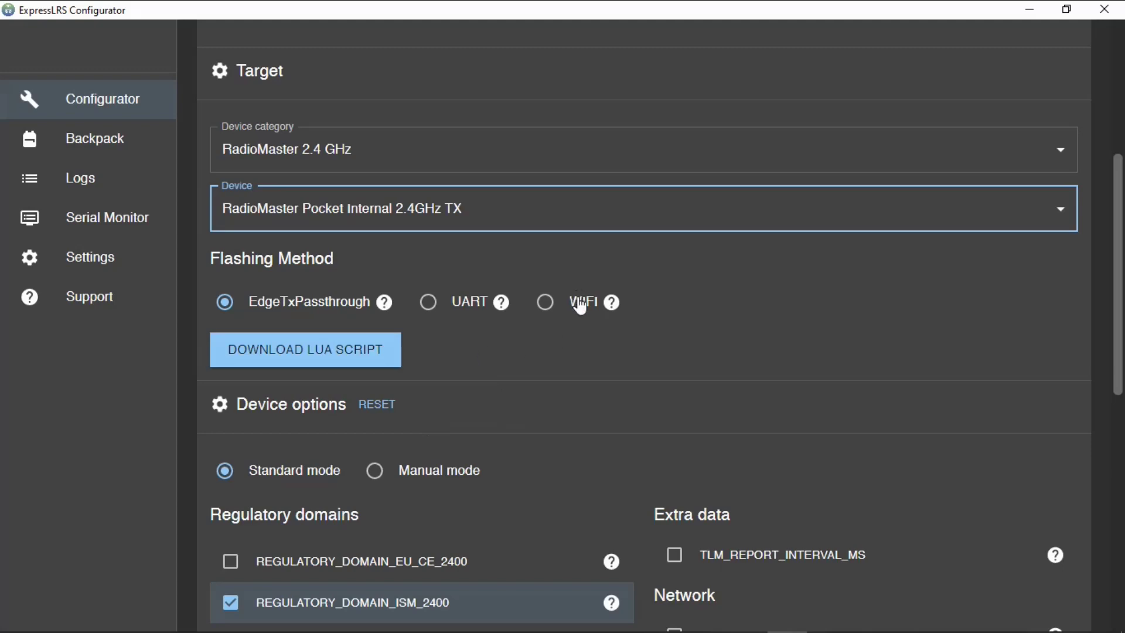
pyautogui.scroll(-1, 743, 407)
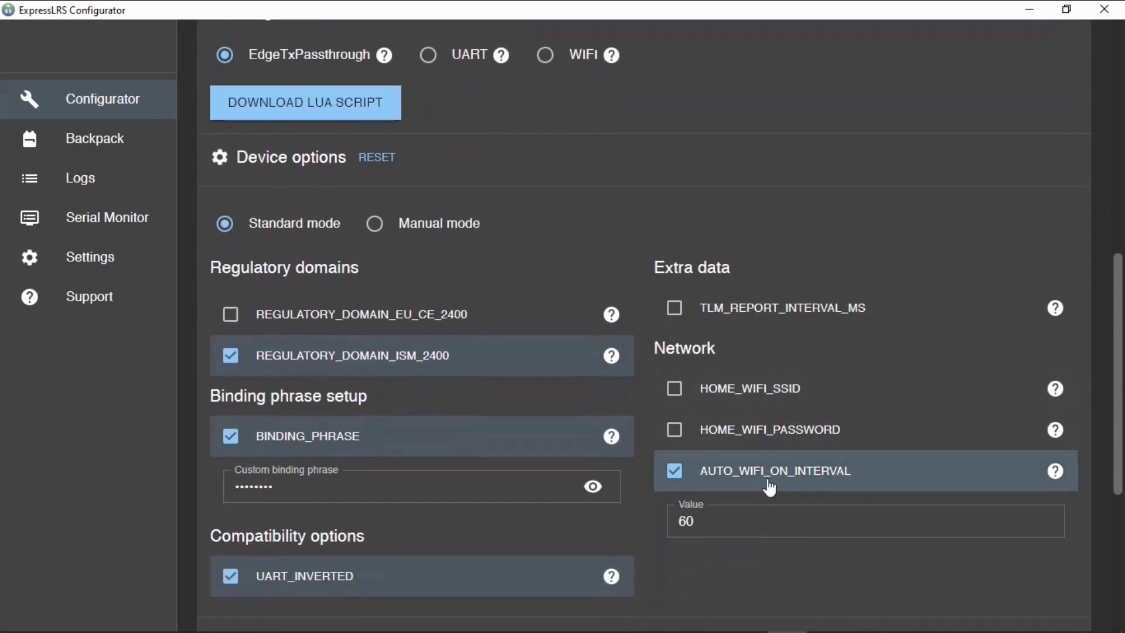
pyautogui.scroll(5, 770, 488)
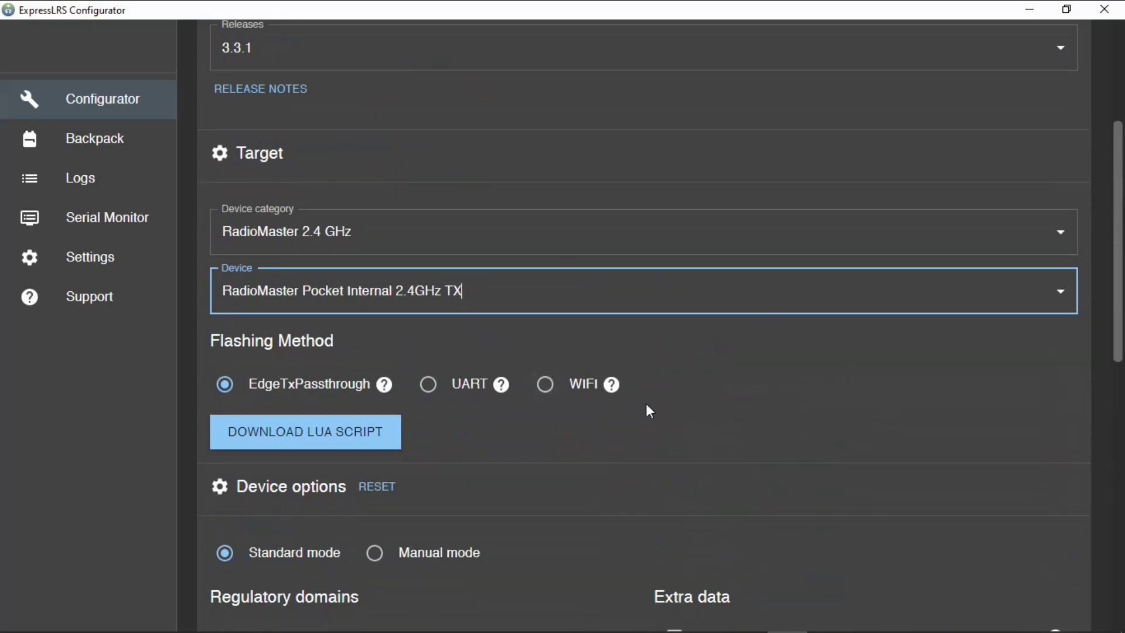
pyautogui.scroll(3, 683, 440)
pyautogui.scroll(-5, 670, 451)
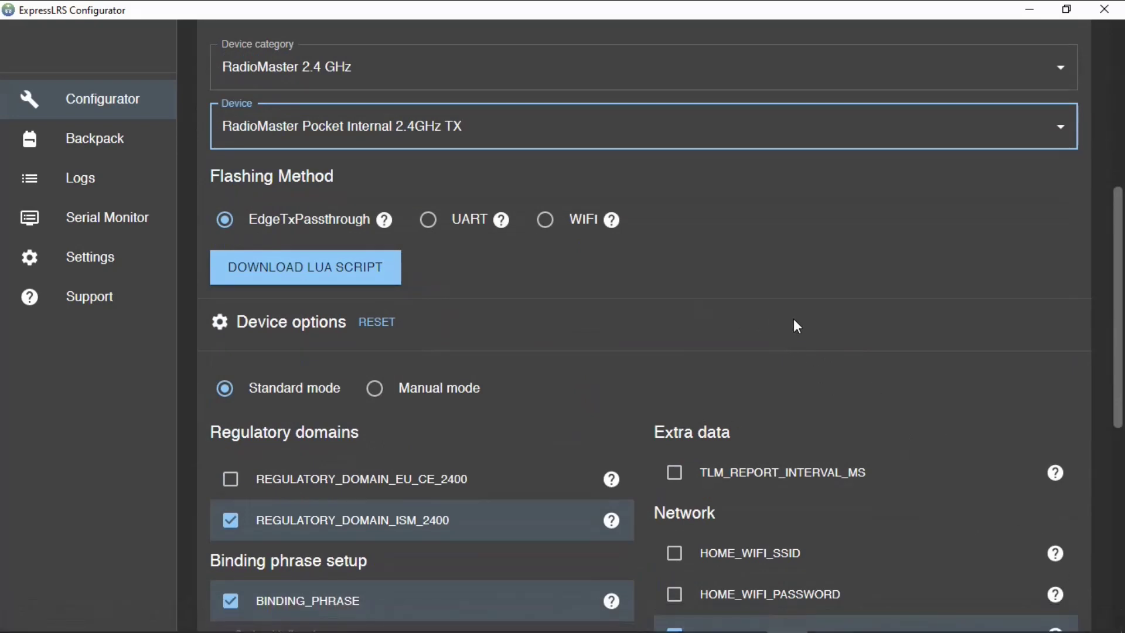
pyautogui.scroll(3, 800, 326)
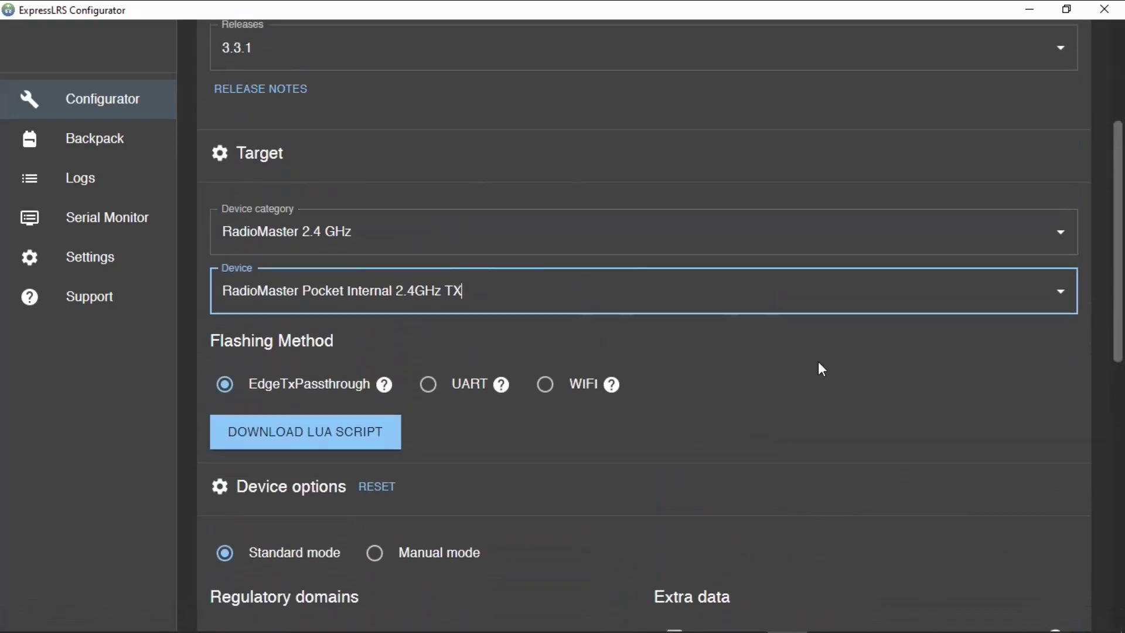
pyautogui.scroll(4, 762, 299)
pyautogui.scroll(-5, 419, 340)
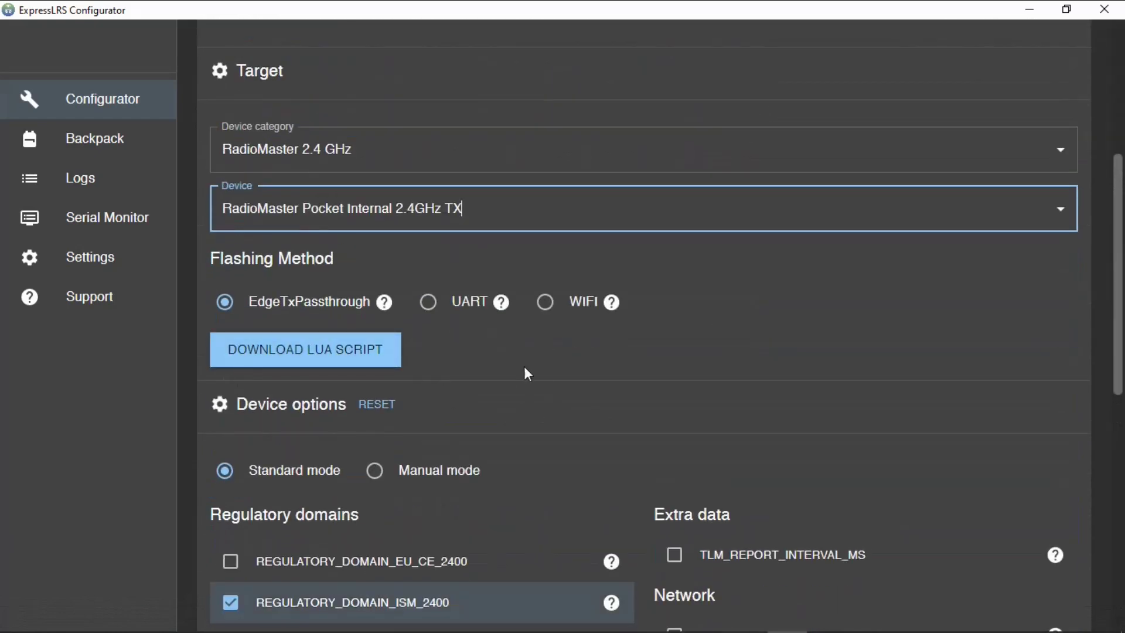
pyautogui.scroll(-2, 698, 358)
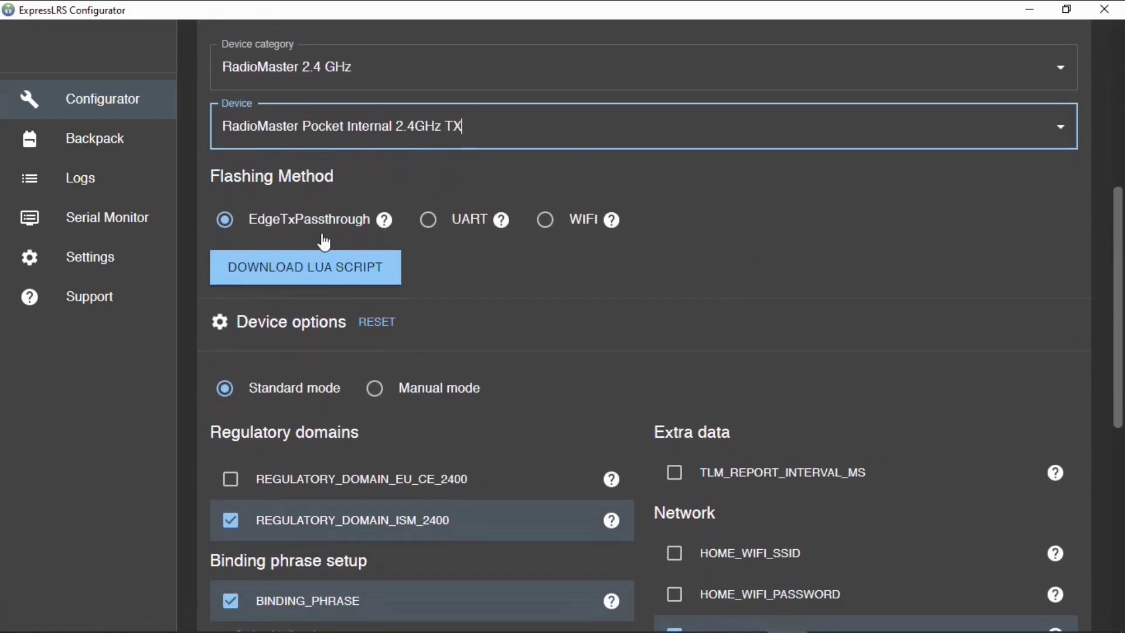
pyautogui.scroll(-6, 736, 236)
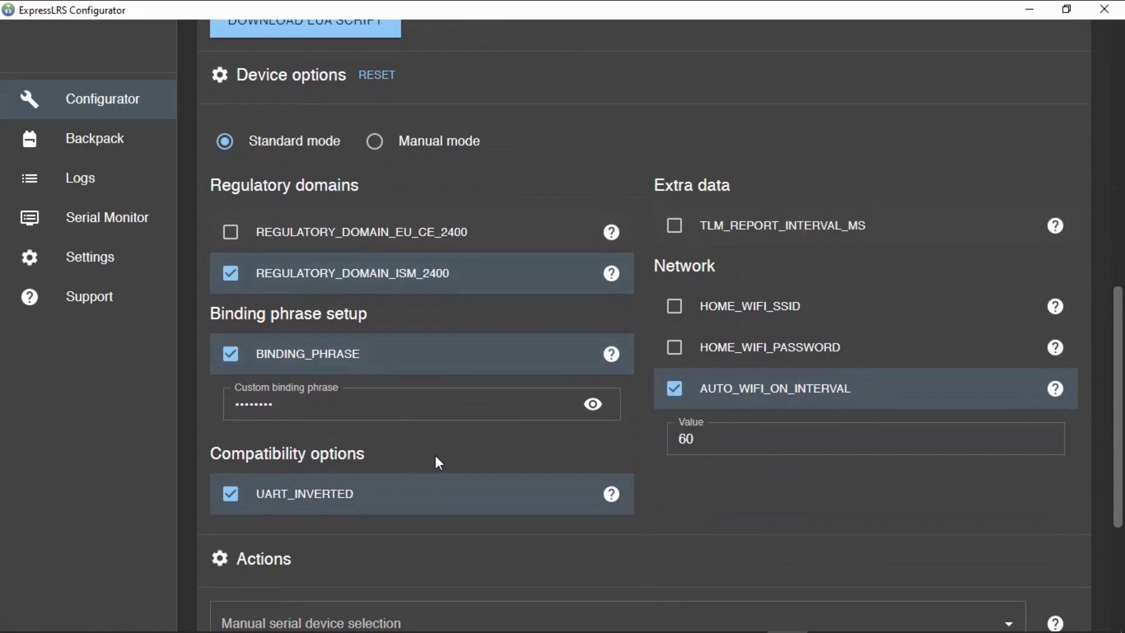
pyautogui.scroll(-2, 439, 463)
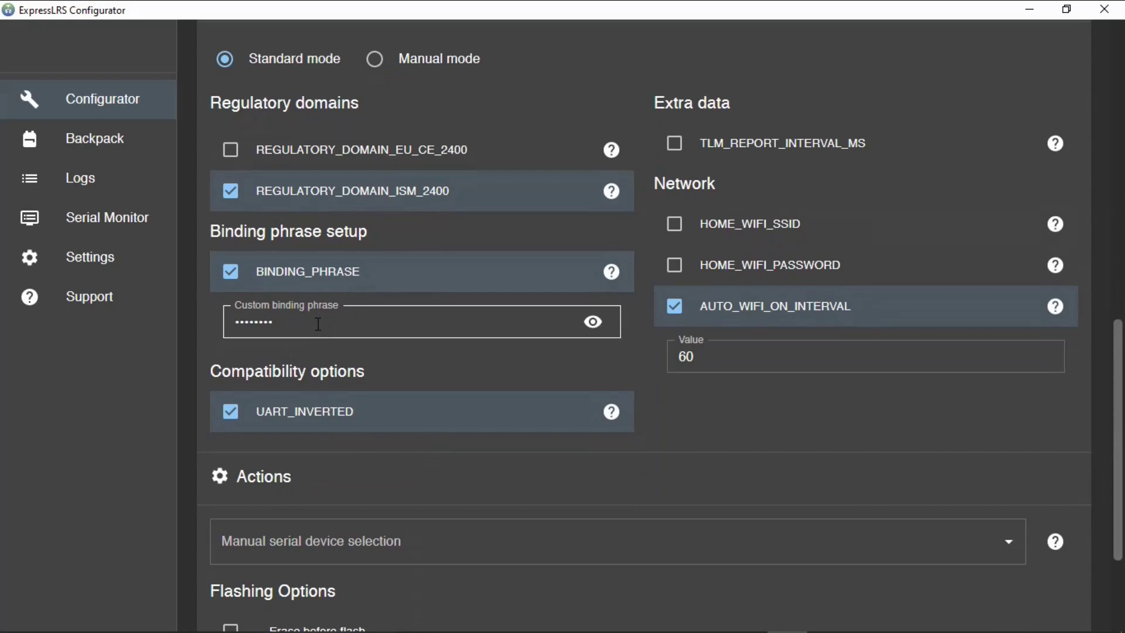
pyautogui.click(675, 225)
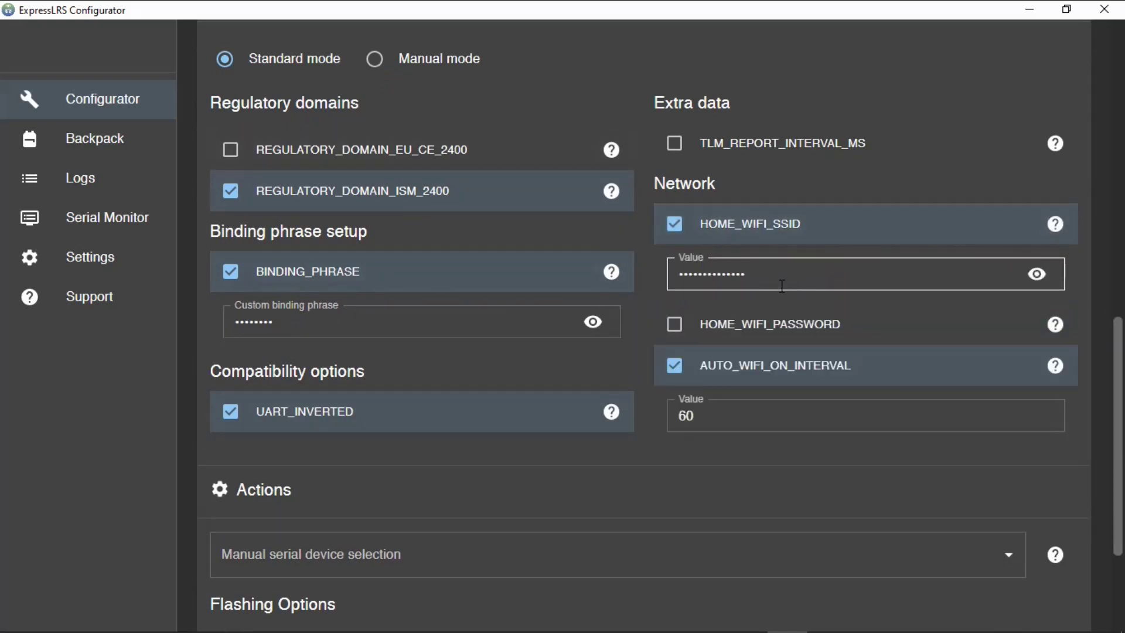
pyautogui.click(674, 324)
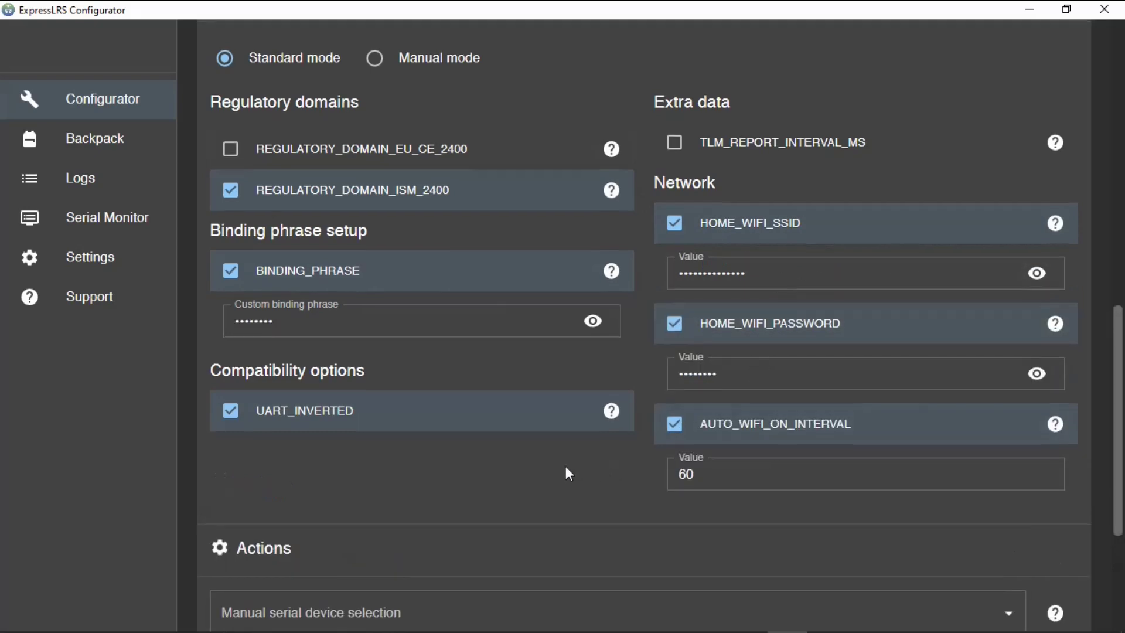
pyautogui.scroll(-5, 565, 469)
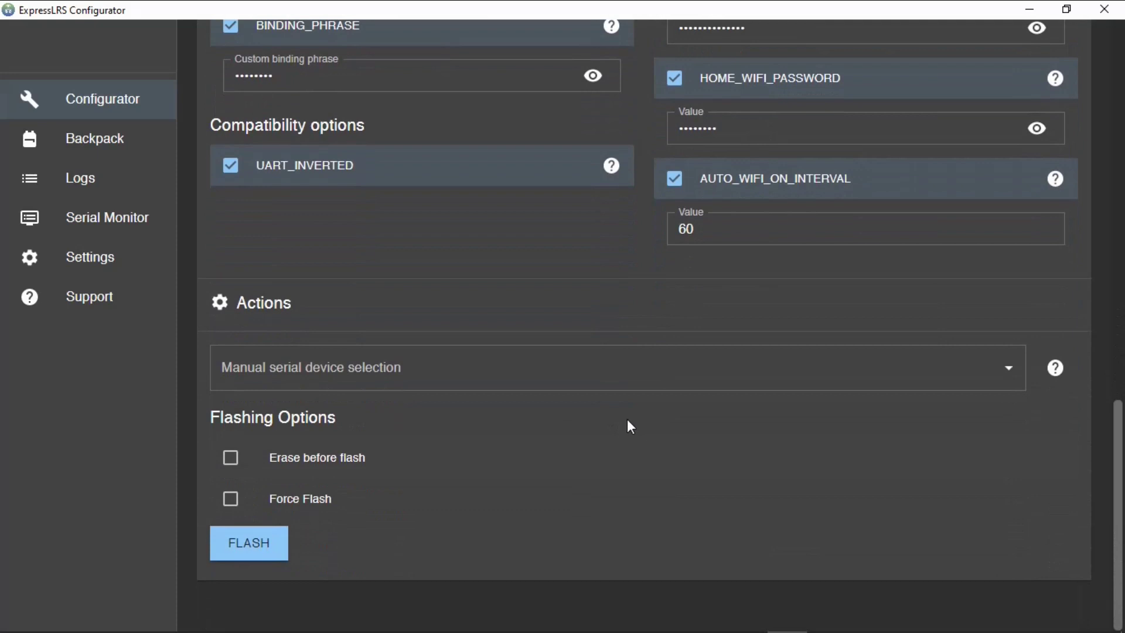
pyautogui.scroll(2, 637, 426)
# - Select COM3 STMicroelectronics as the manual serial device for flashing
pyautogui.scroll(-2, 640, 427)
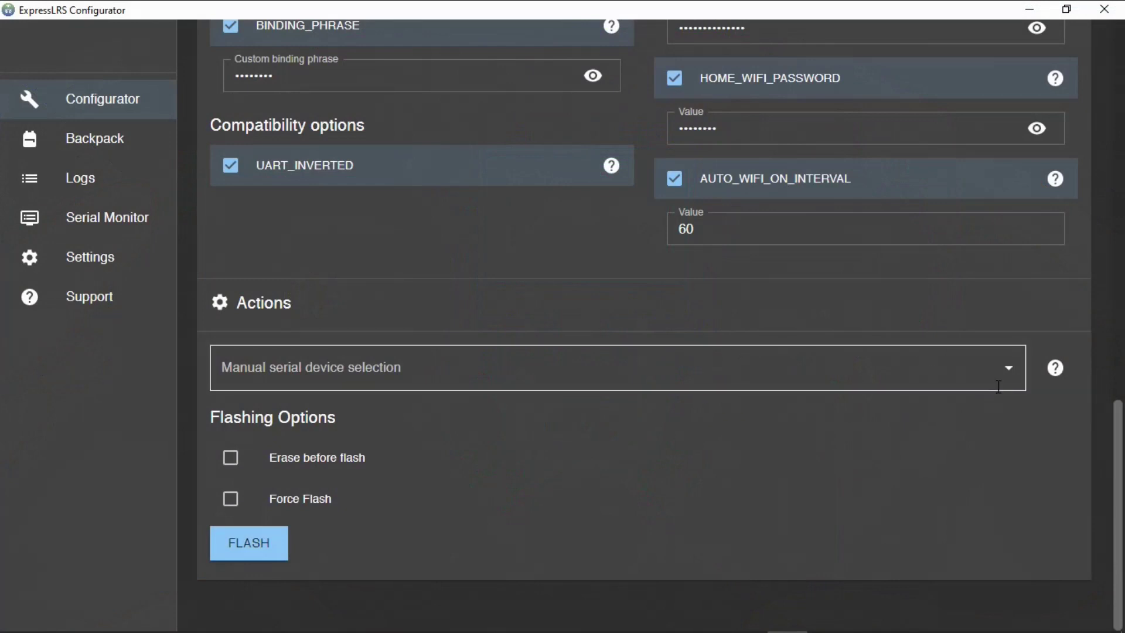
pyautogui.click(1011, 369)
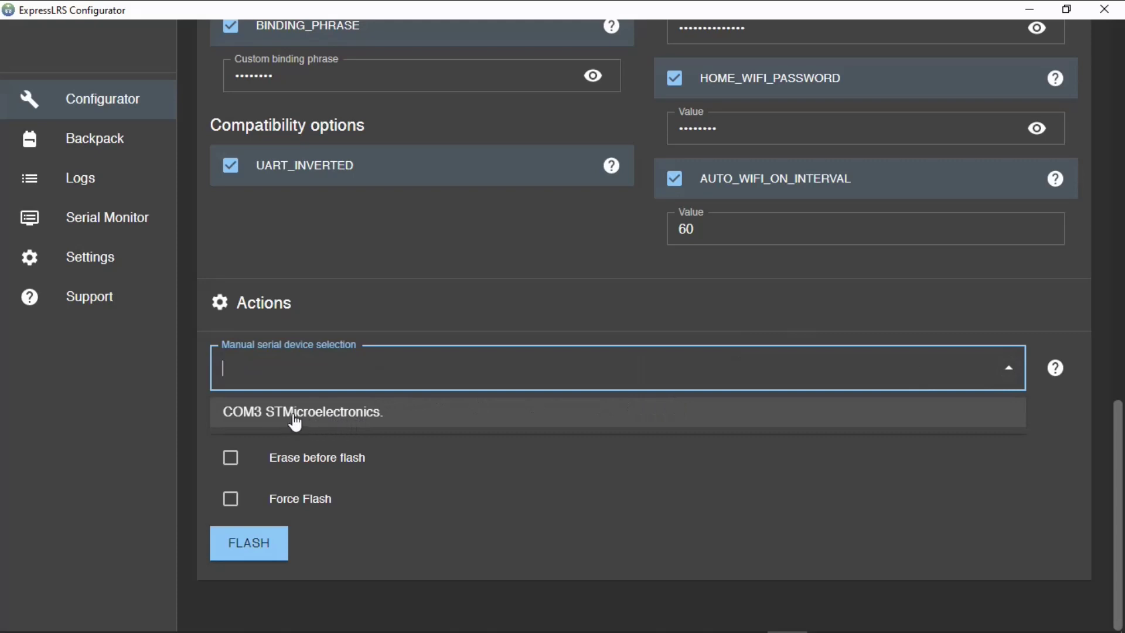
pyautogui.click(321, 420)
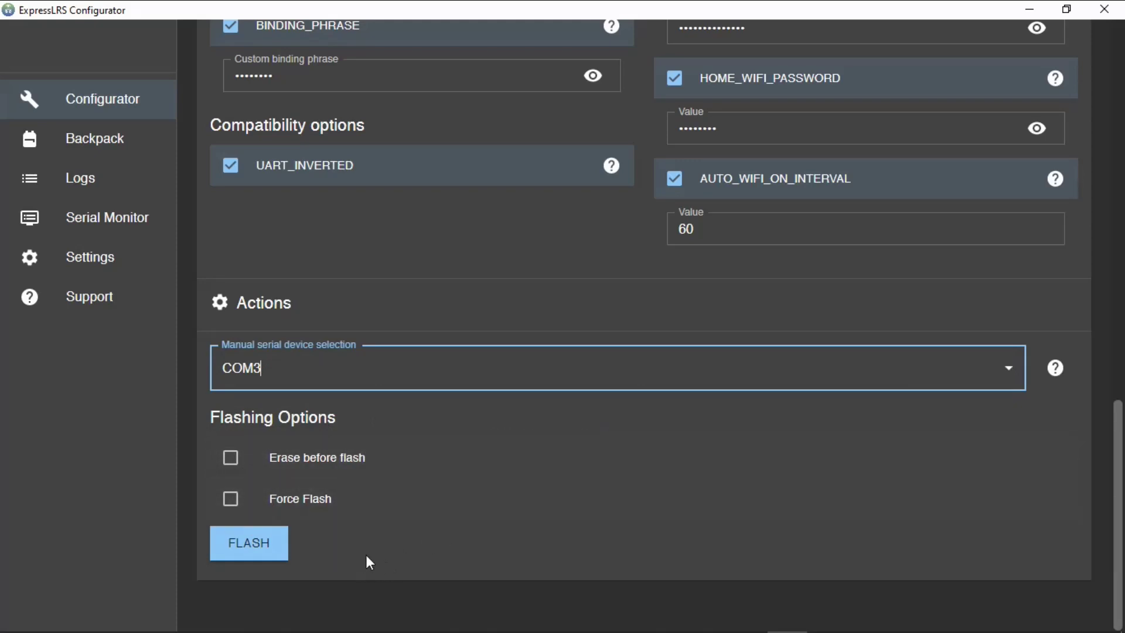
# - Build and flash the firmware, then scroll down to the Success result
pyautogui.click(260, 548)
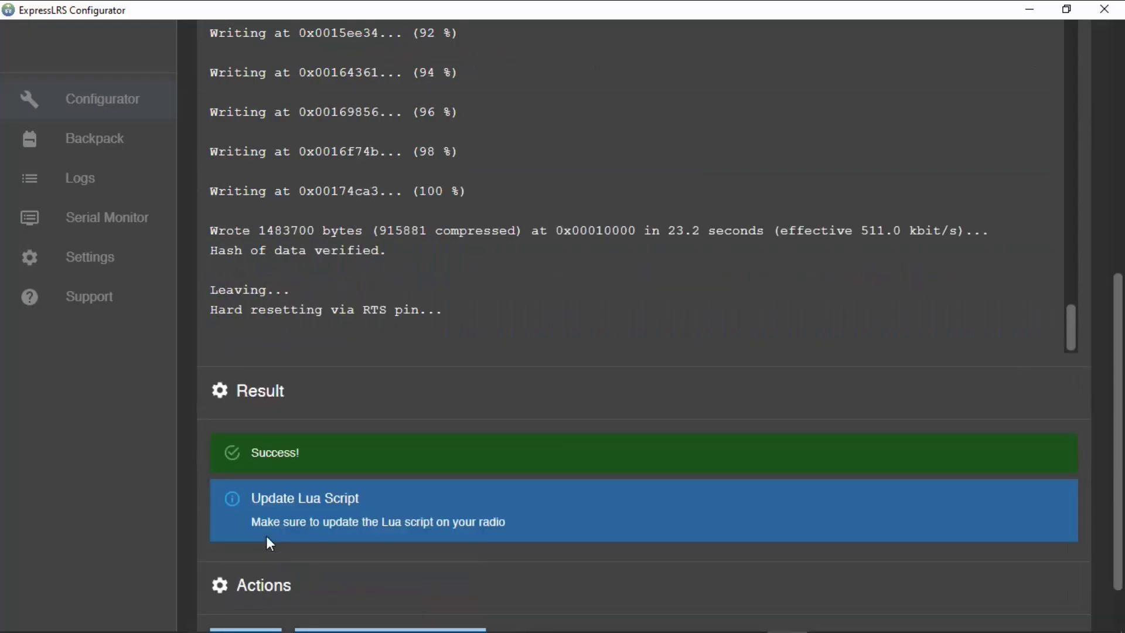
pyautogui.scroll(-2, 522, 519)
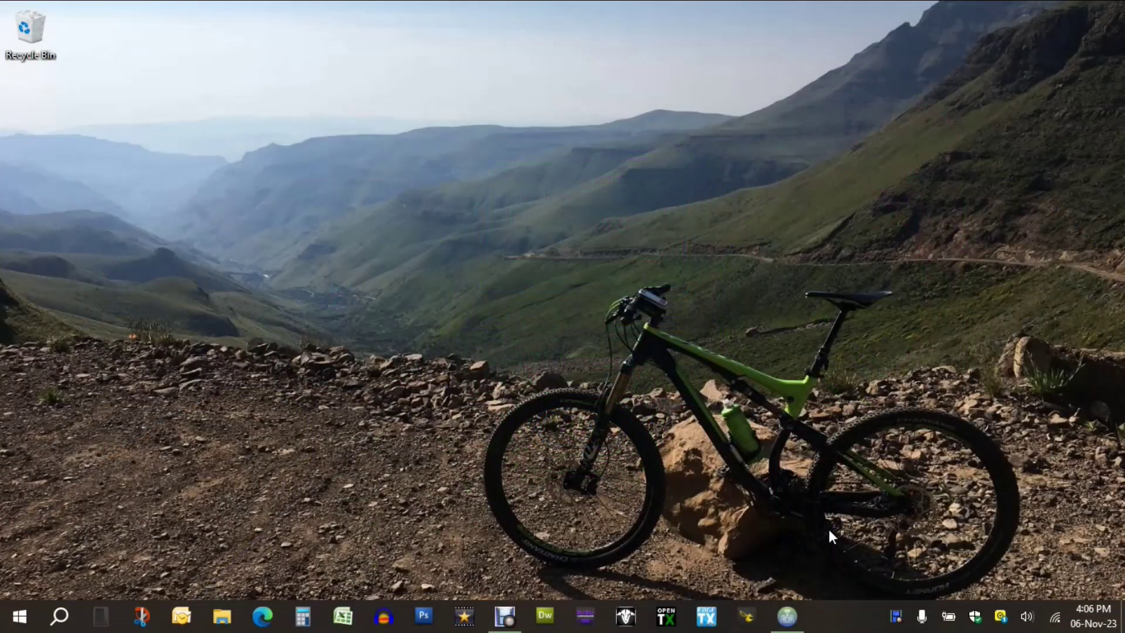
pyautogui.click(787, 615)
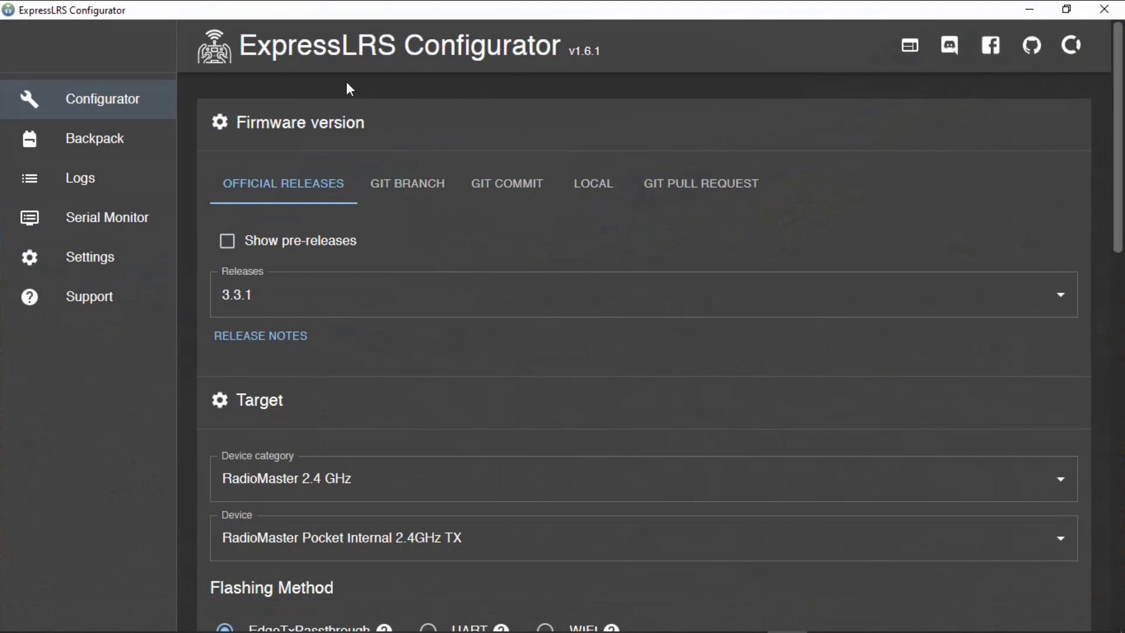
# - Set the Flashing Method to WIFI and scroll down to the Actions section
pyautogui.scroll(-1, 519, 254)
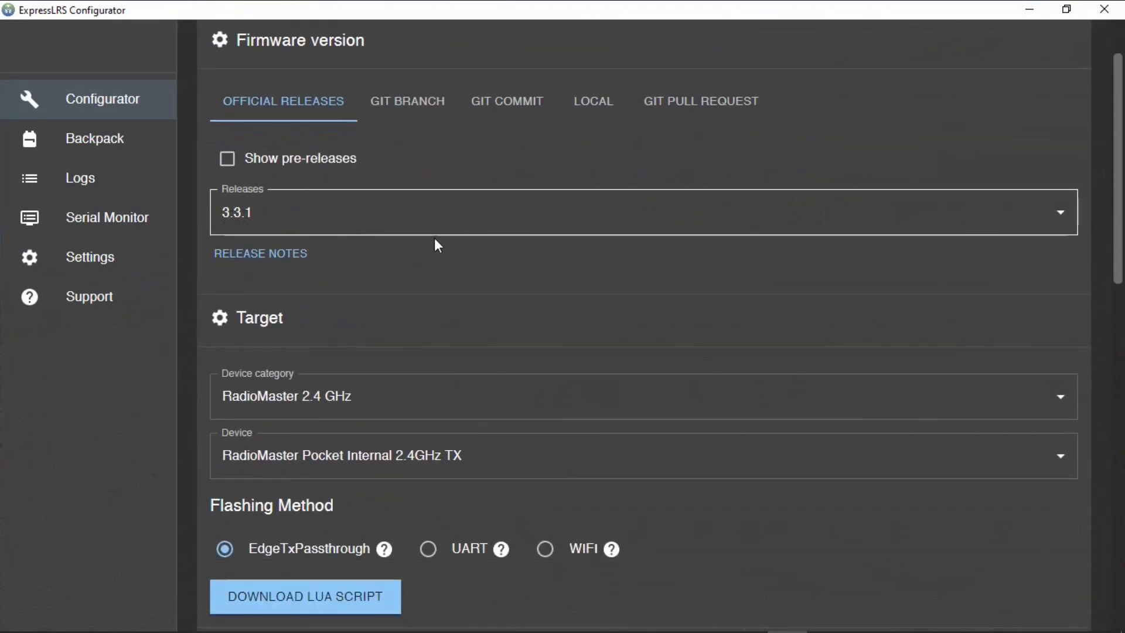
pyautogui.scroll(-2, 340, 219)
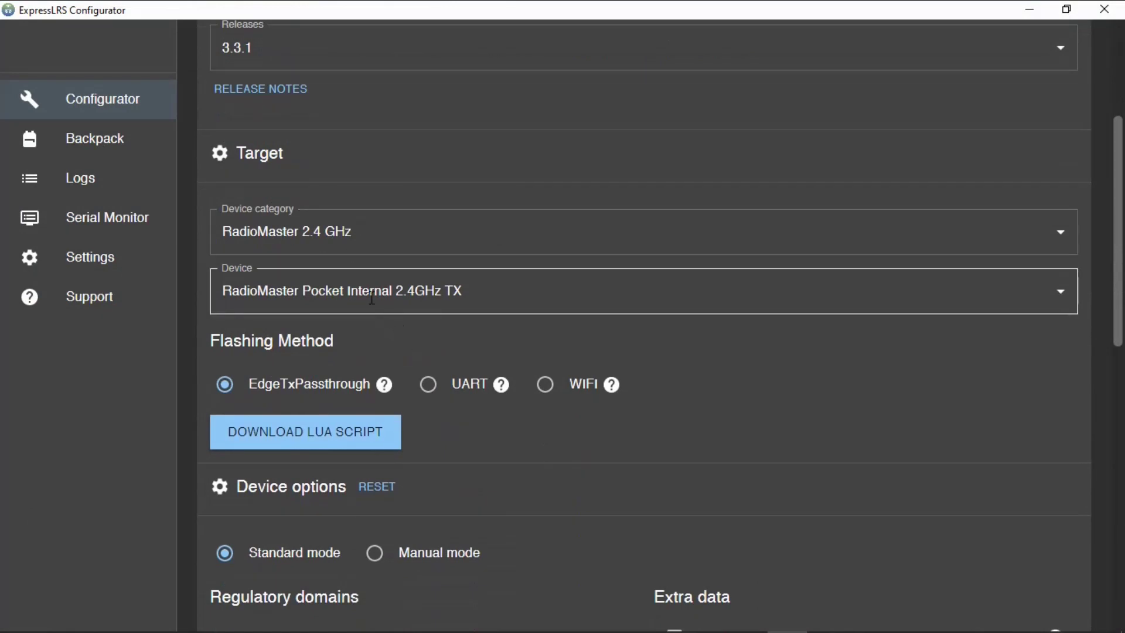
pyautogui.scroll(-1, 632, 311)
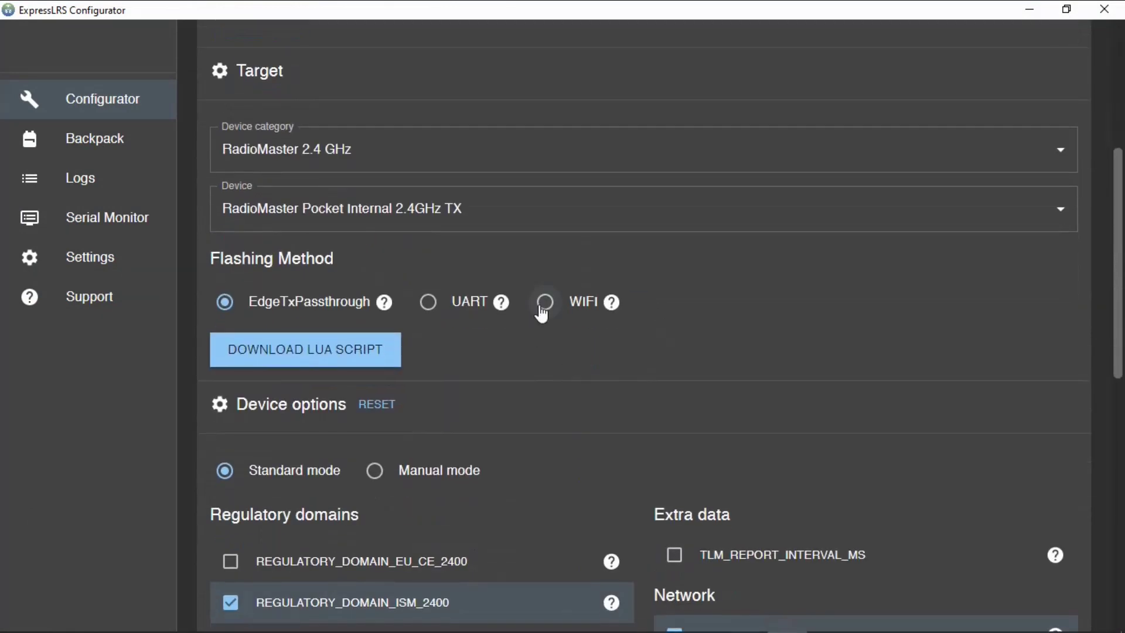
pyautogui.click(544, 303)
pyautogui.scroll(-3, 760, 305)
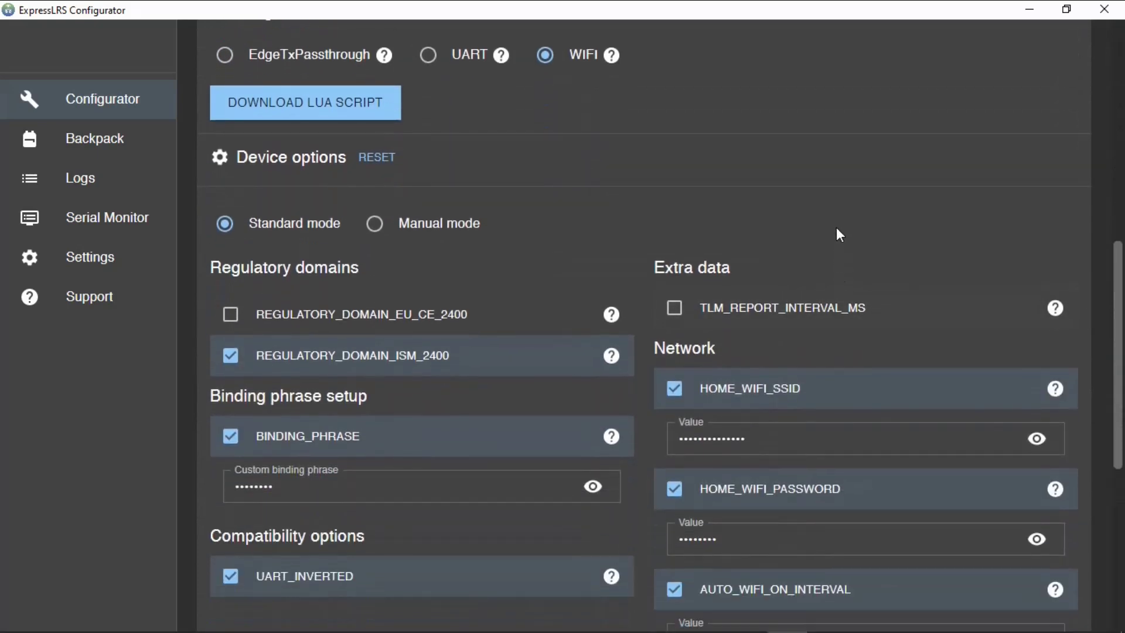
pyautogui.scroll(-2, 820, 229)
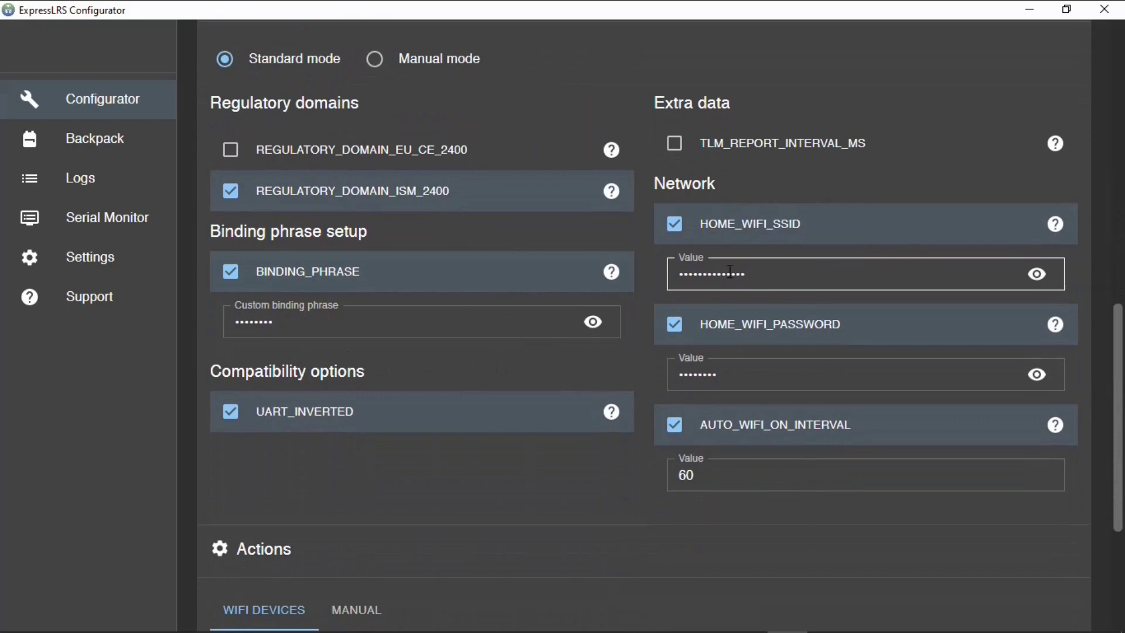
pyautogui.scroll(-2, 824, 332)
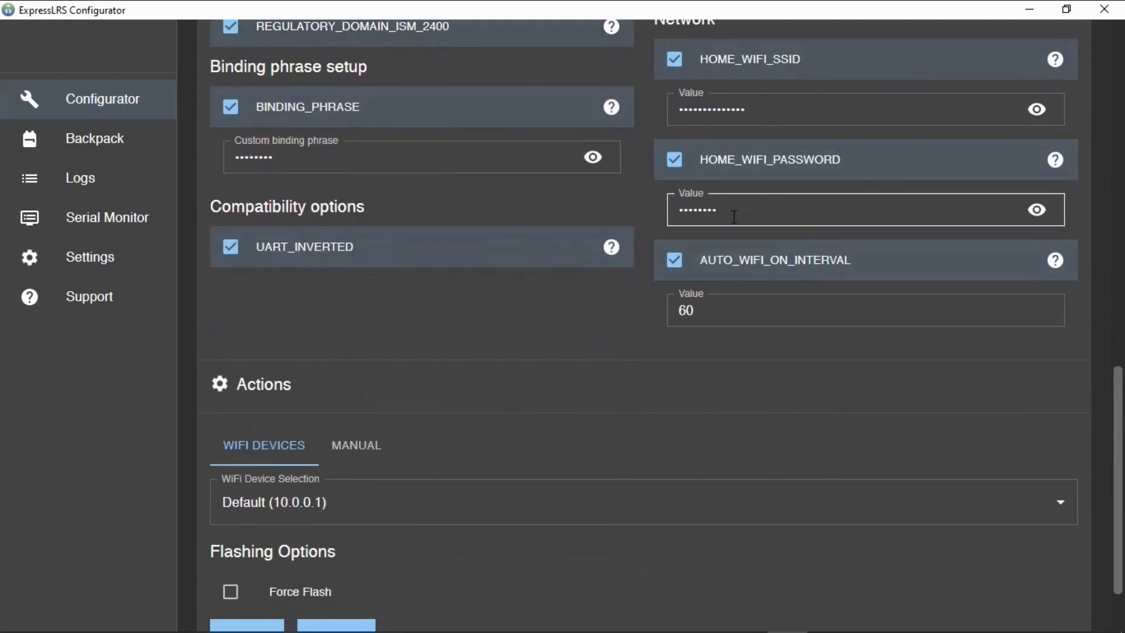
pyautogui.scroll(-1, 583, 364)
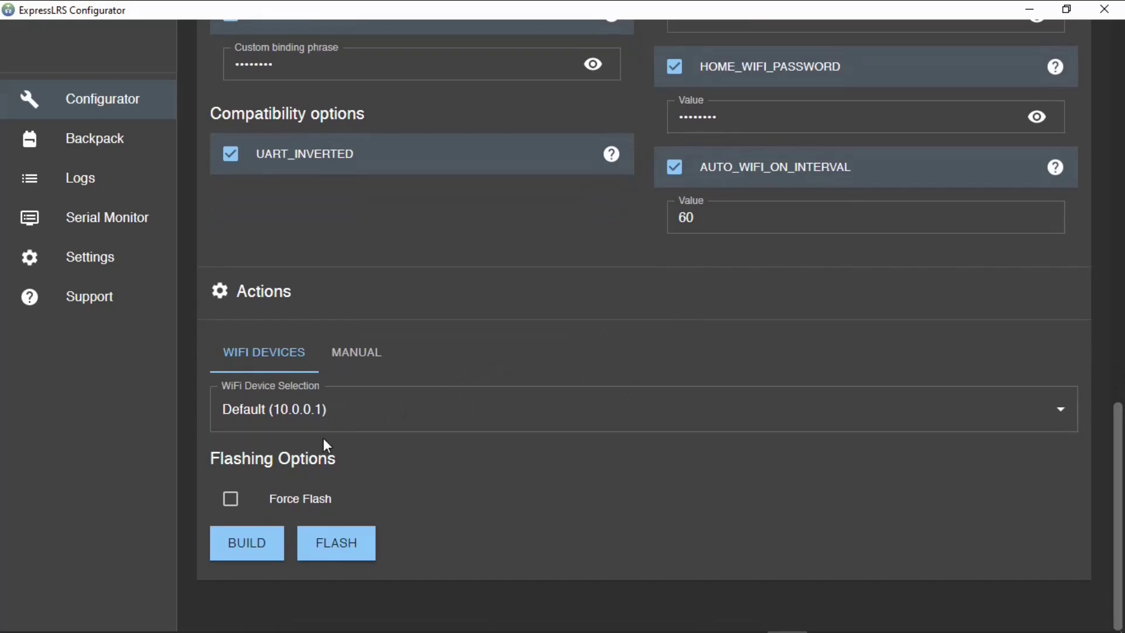
# - Check the WiFi device list, which offers only Default (10.0.0.1)
pyautogui.click(1061, 417)
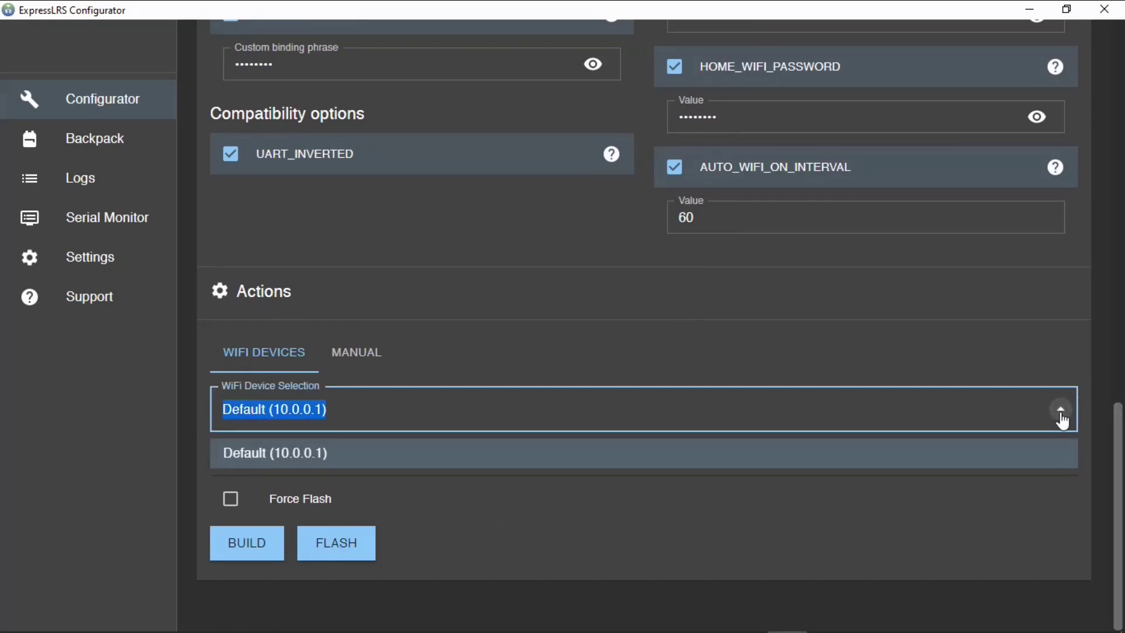
pyautogui.click(1062, 420)
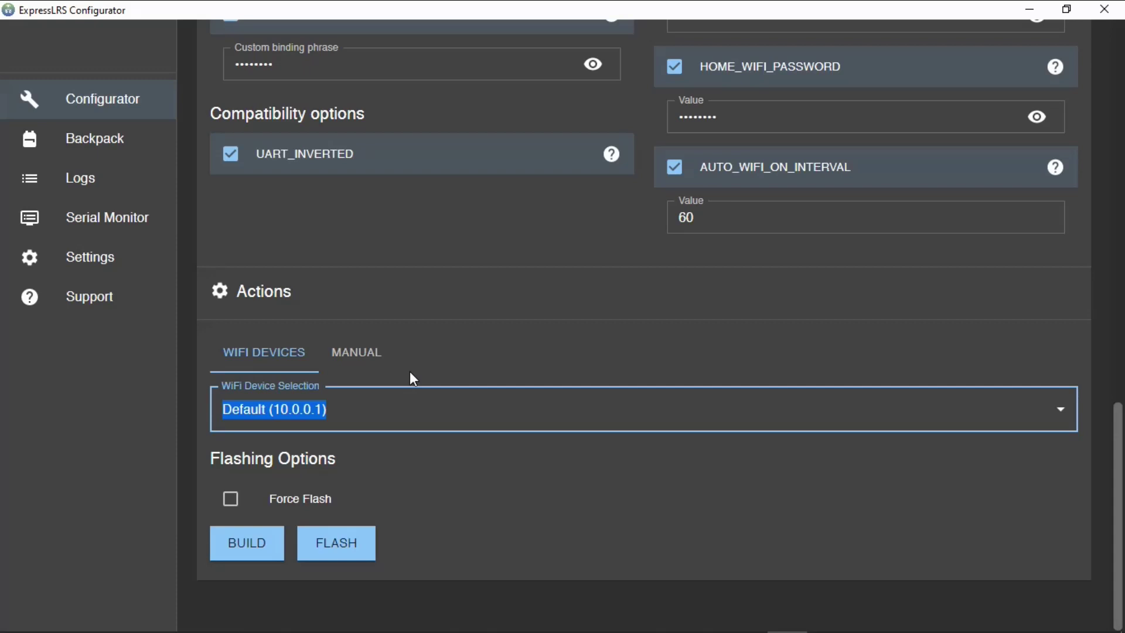
pyautogui.click(553, 395)
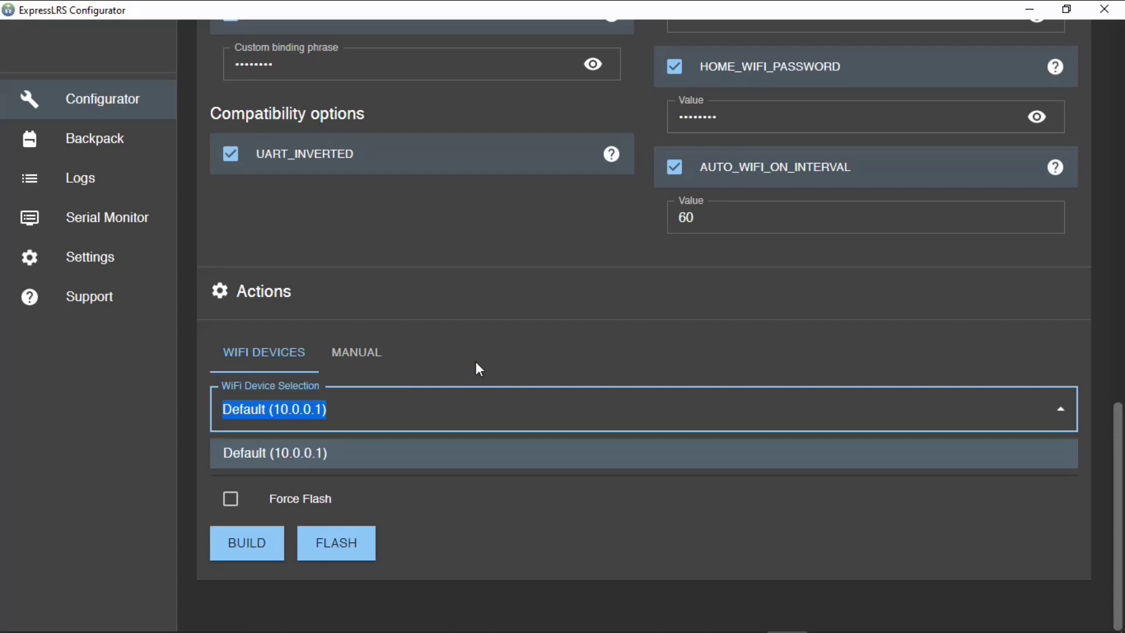
# - Enter module IP 192.168.1.229 manually and flash the firmware over WiFi
pyautogui.click(366, 353)
pyautogui.click(276, 415)
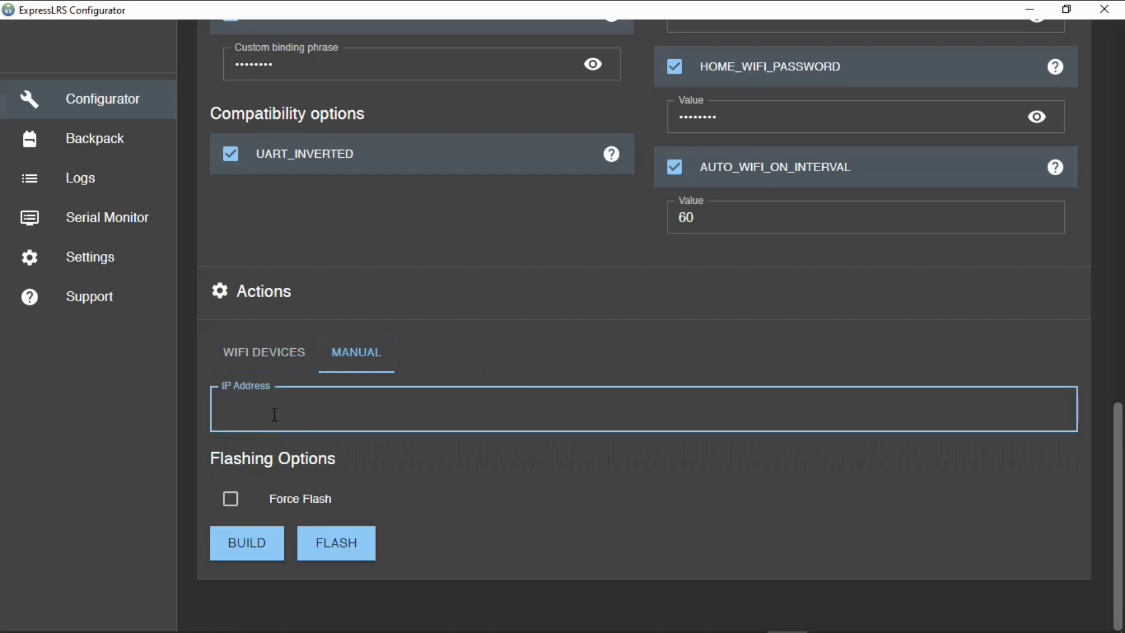
pyautogui.write('192.168.1.229')
pyautogui.click(411, 464)
pyautogui.click(341, 553)
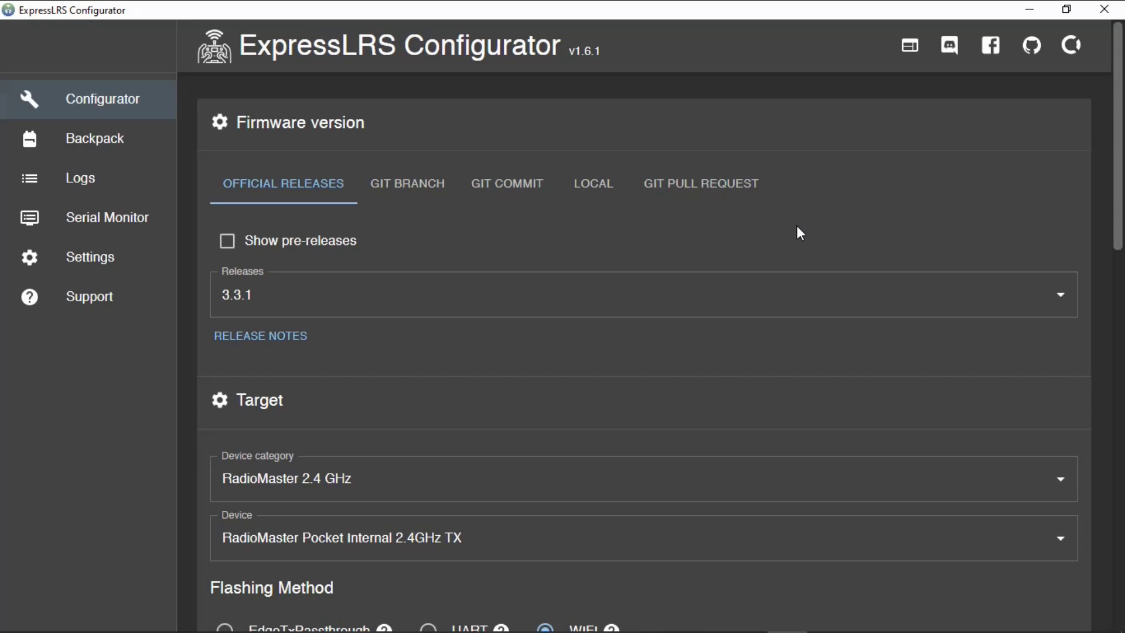
# - Download the elrsV3.lua script and save it to the Downloads folder
pyautogui.scroll(-10, 815, 231)
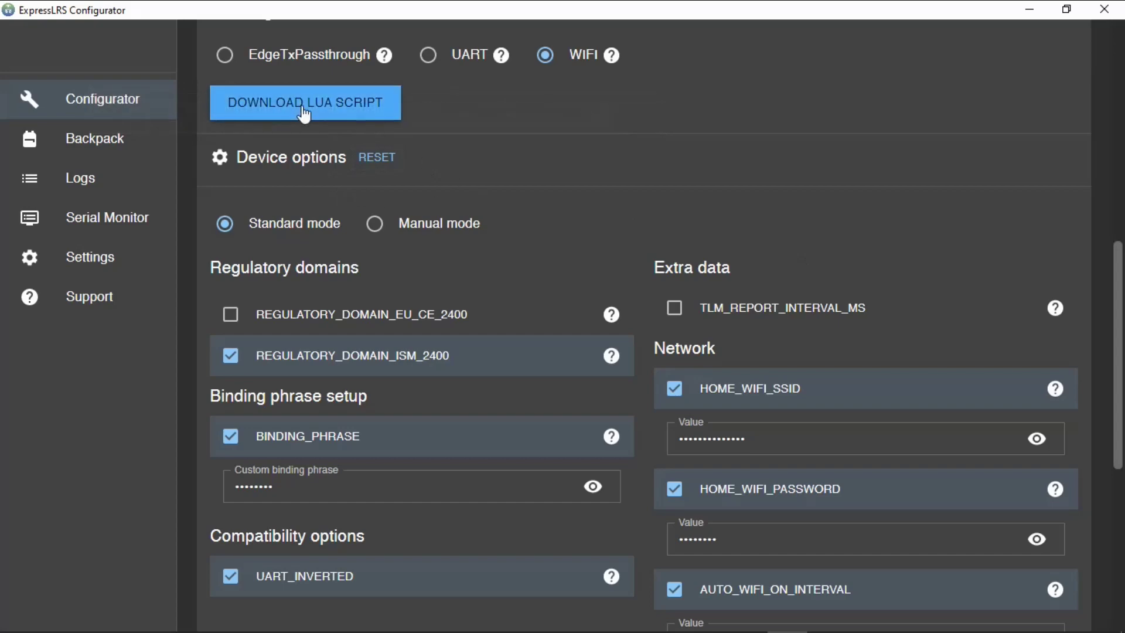
pyautogui.click(346, 104)
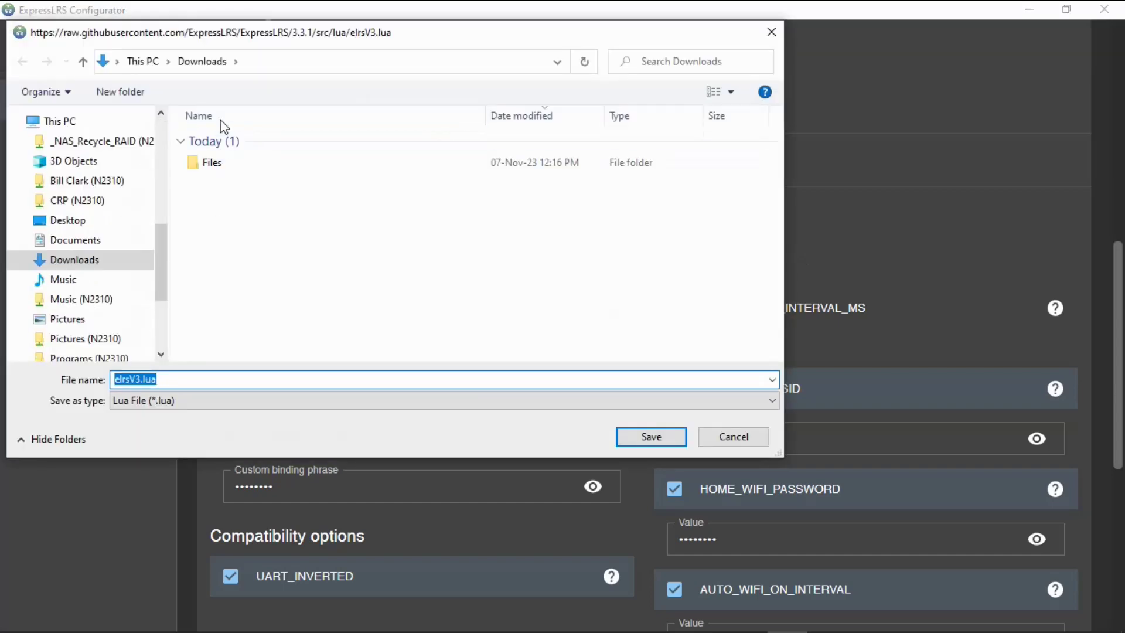
pyautogui.click(649, 436)
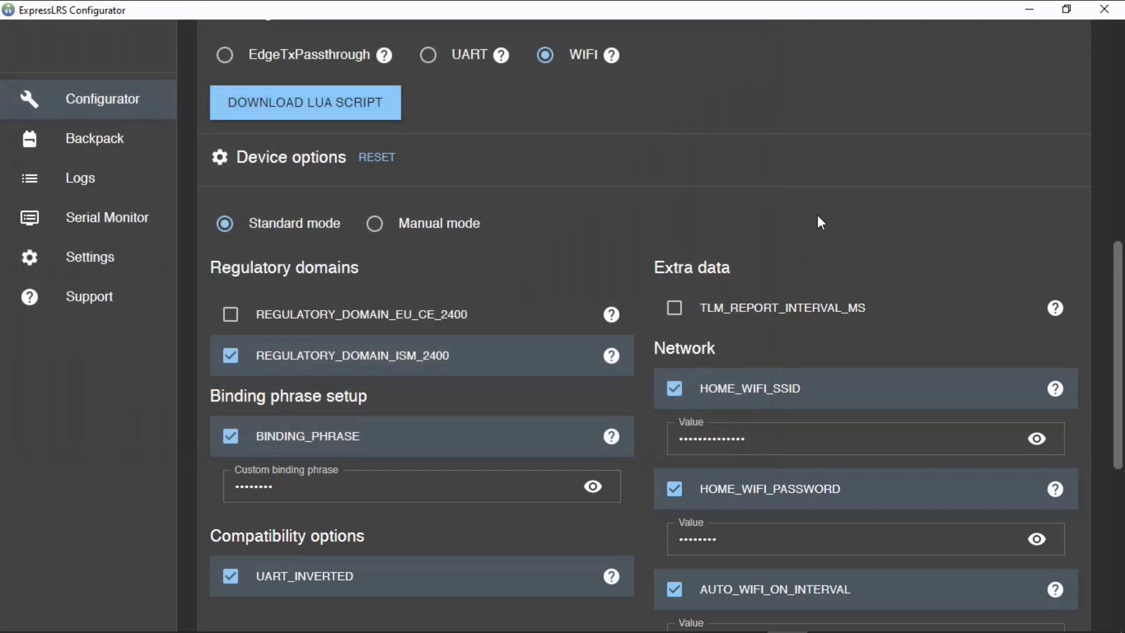
# - Open File Explorer and navigate to USB Drive (E:) SCRIPTS\TOOLS
pyautogui.moveTo(545, 627)
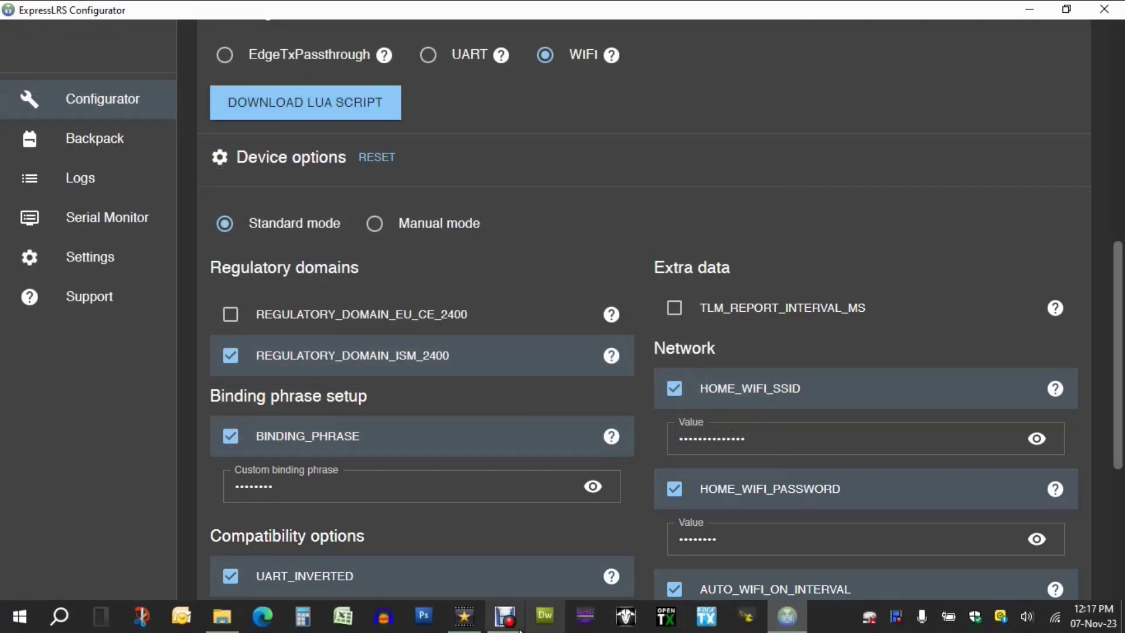
pyautogui.click(221, 617)
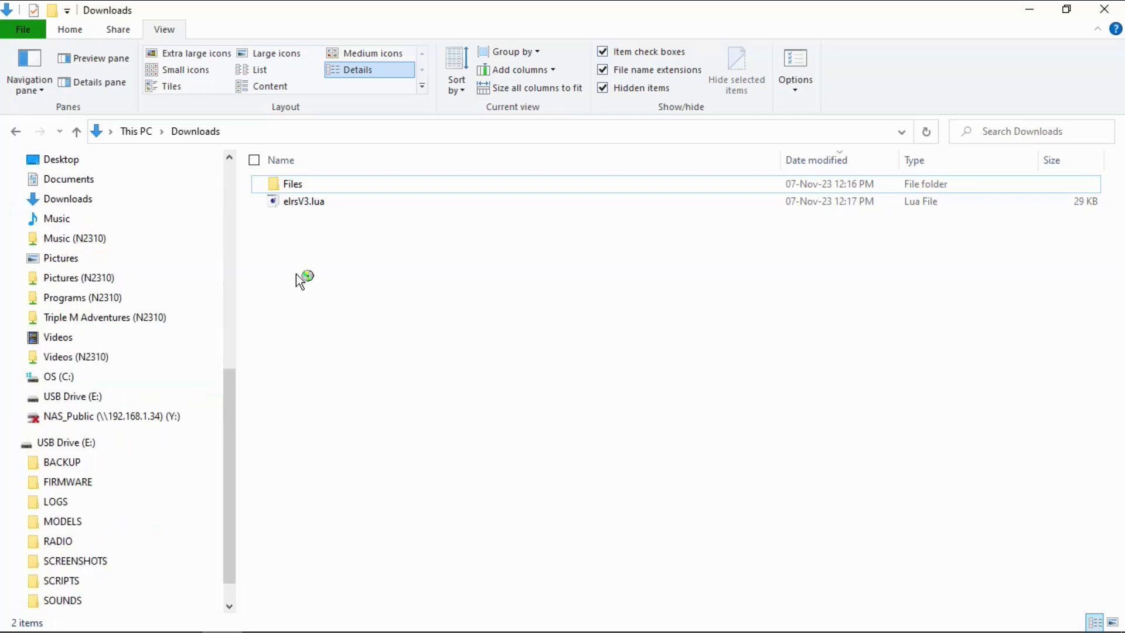
pyautogui.scroll(-1, 140, 501)
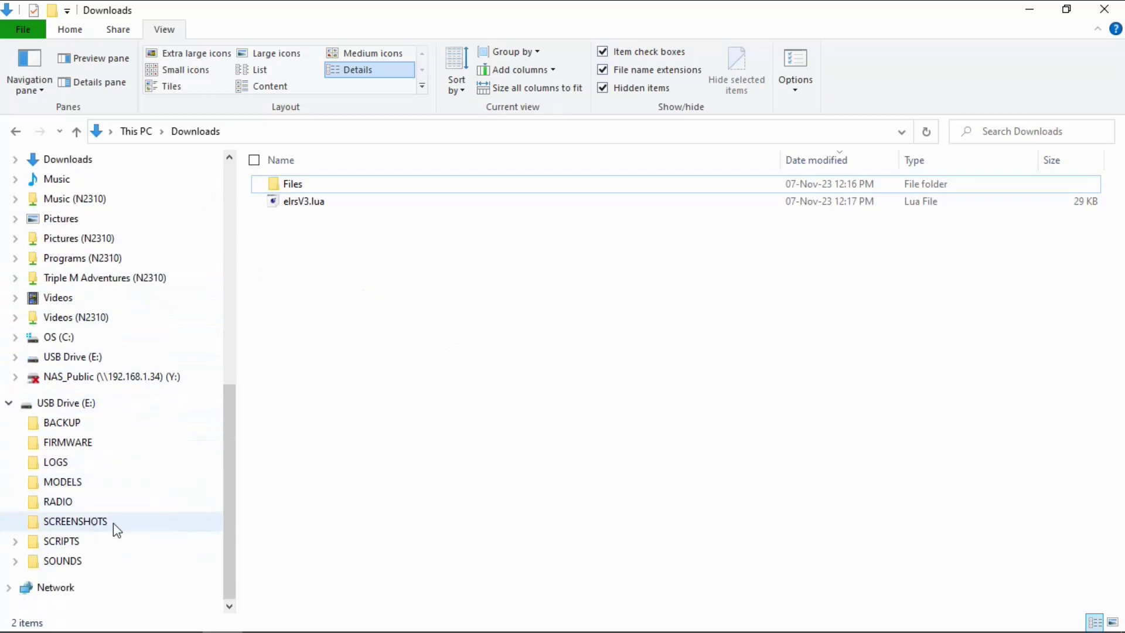
pyautogui.click(61, 545)
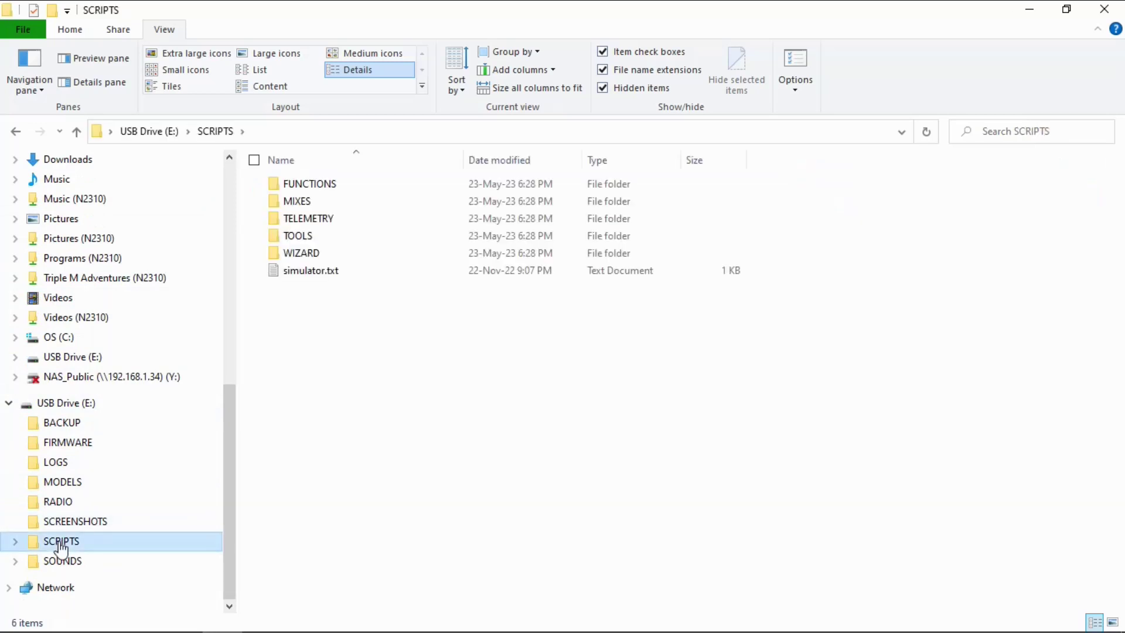
pyautogui.doubleClick(299, 235)
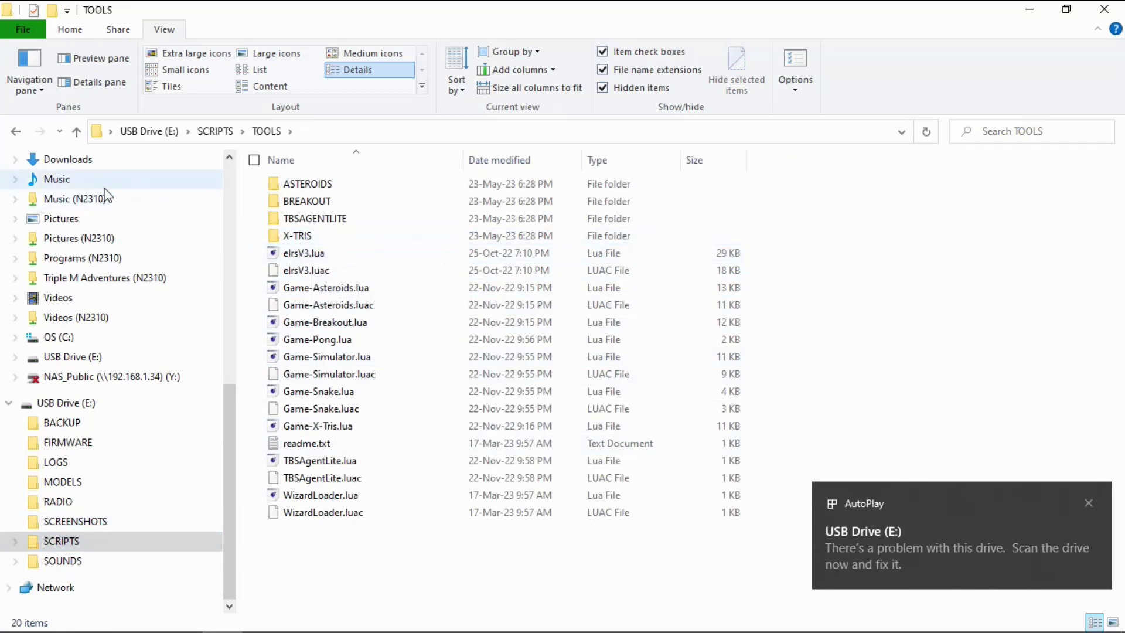
# - Copy elrsV3.lua from Downloads into TOOLS, replacing the existing file
pyautogui.click(81, 167)
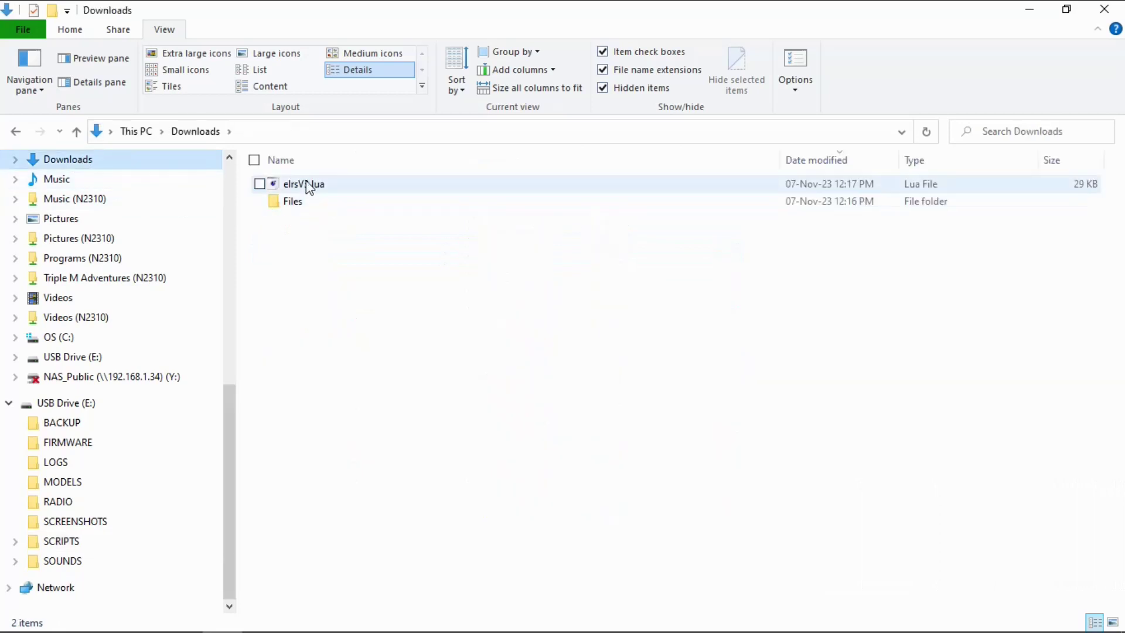
pyautogui.click(309, 186)
pyautogui.rightClick(308, 186)
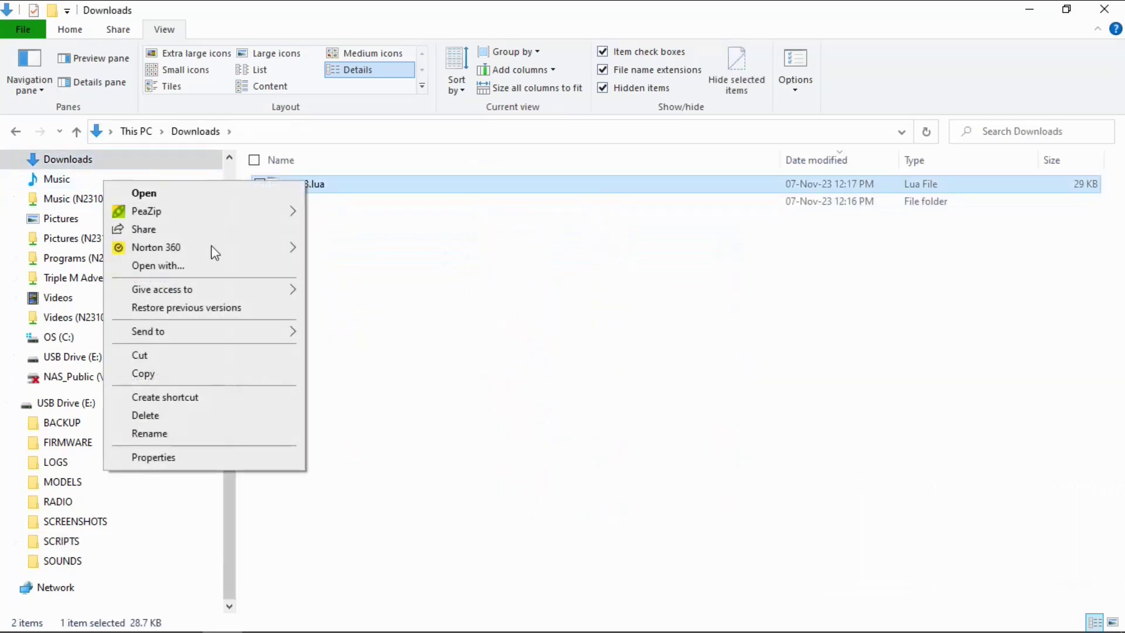
pyautogui.click(192, 378)
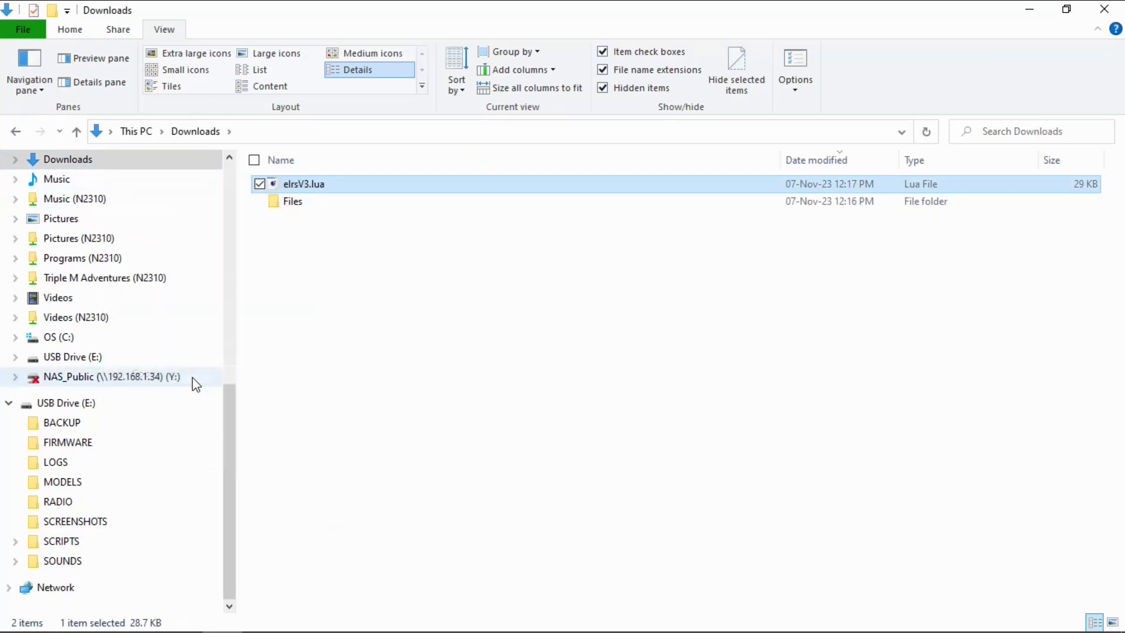
pyautogui.click(16, 132)
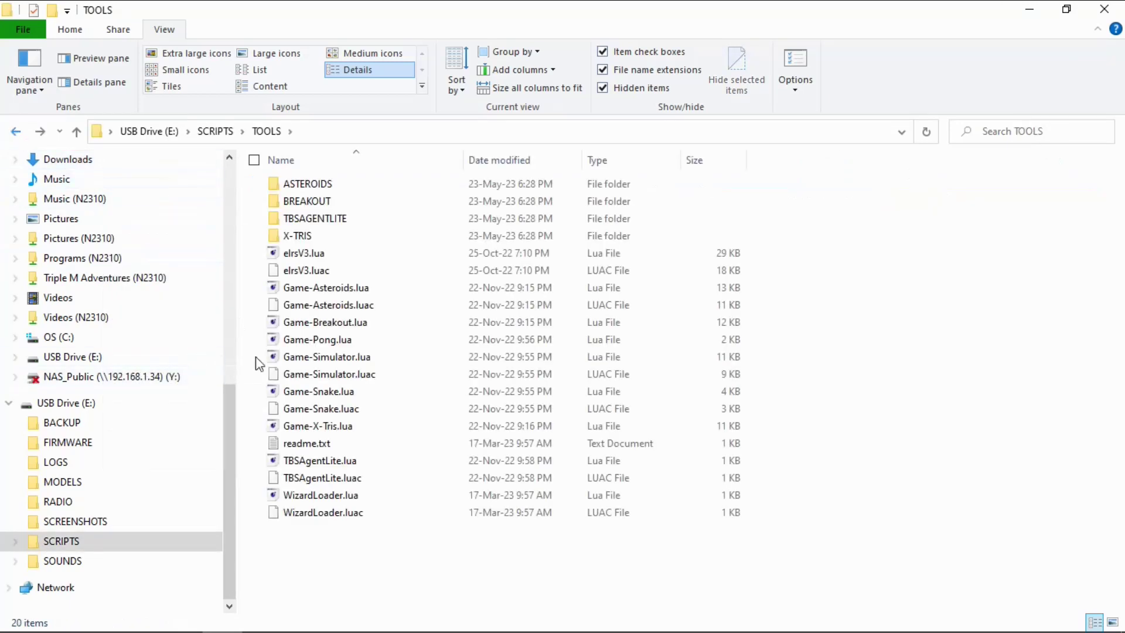
pyautogui.rightClick(983, 250)
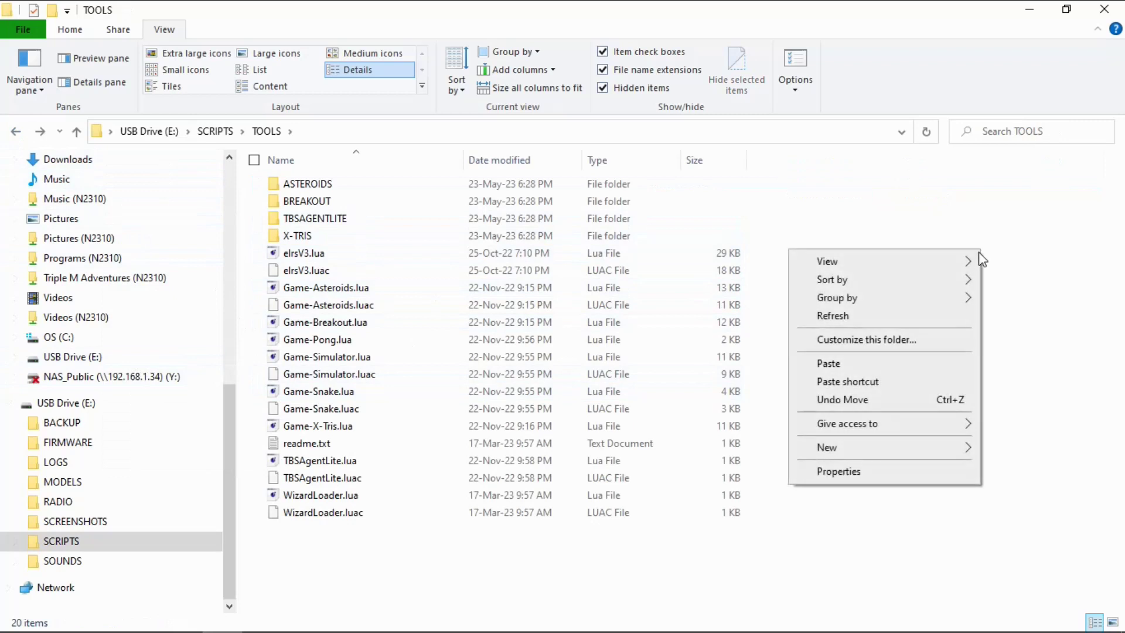
pyautogui.click(835, 363)
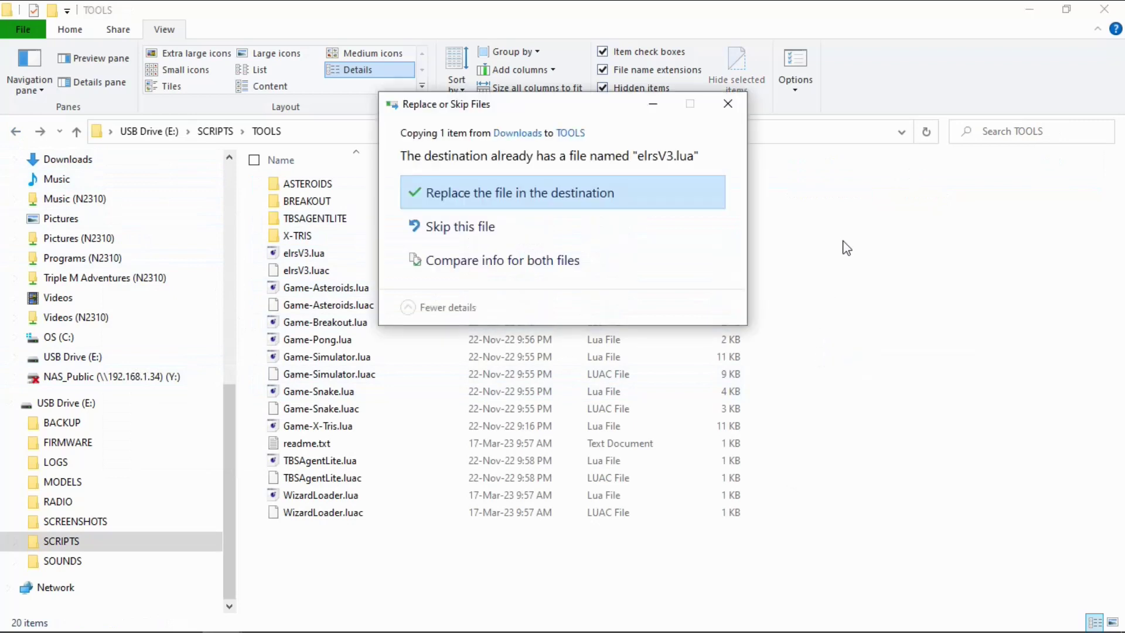
pyautogui.click(466, 205)
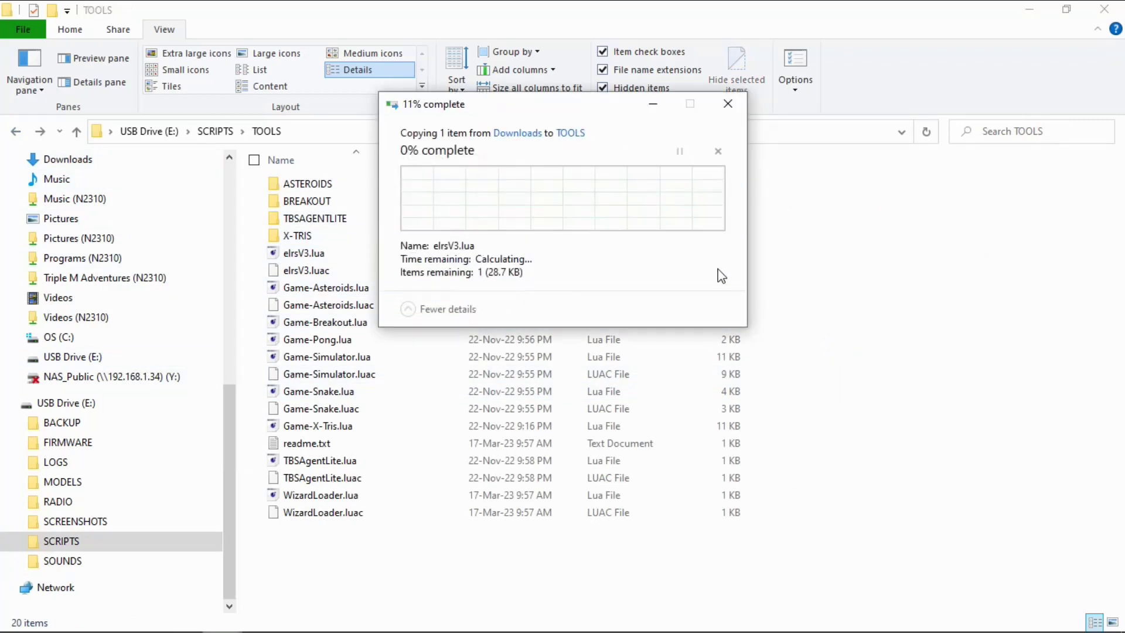